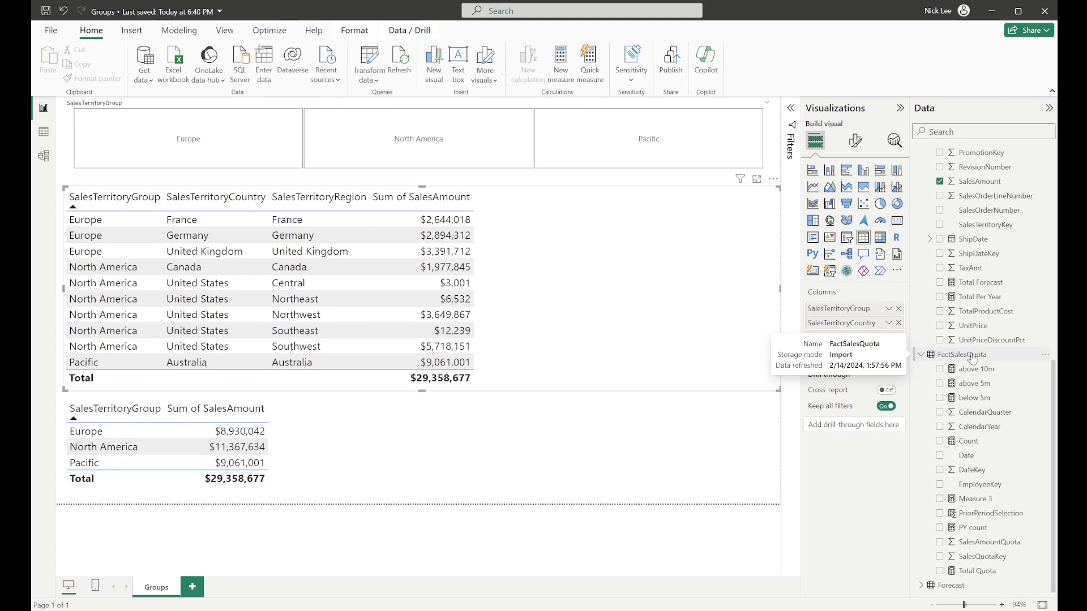
Create a measure named Total Sales Global in FactSalesQuota that sums 'FactInternetSales'[SalesAmount].
right_click(973, 357)
click(831, 320)
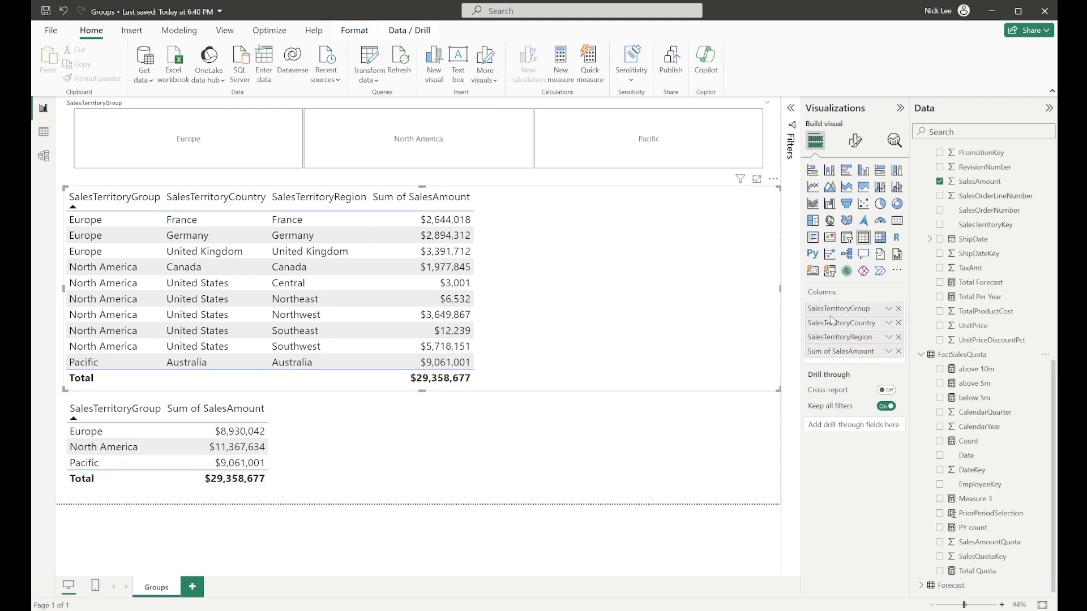
text(Total Sales Global =)
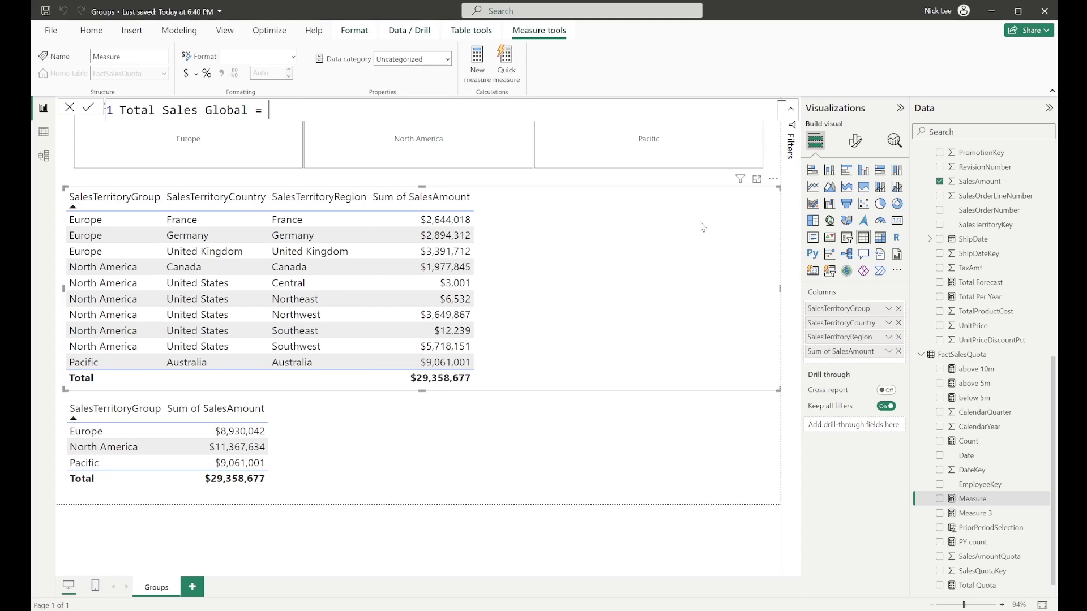
key(shift+Return)
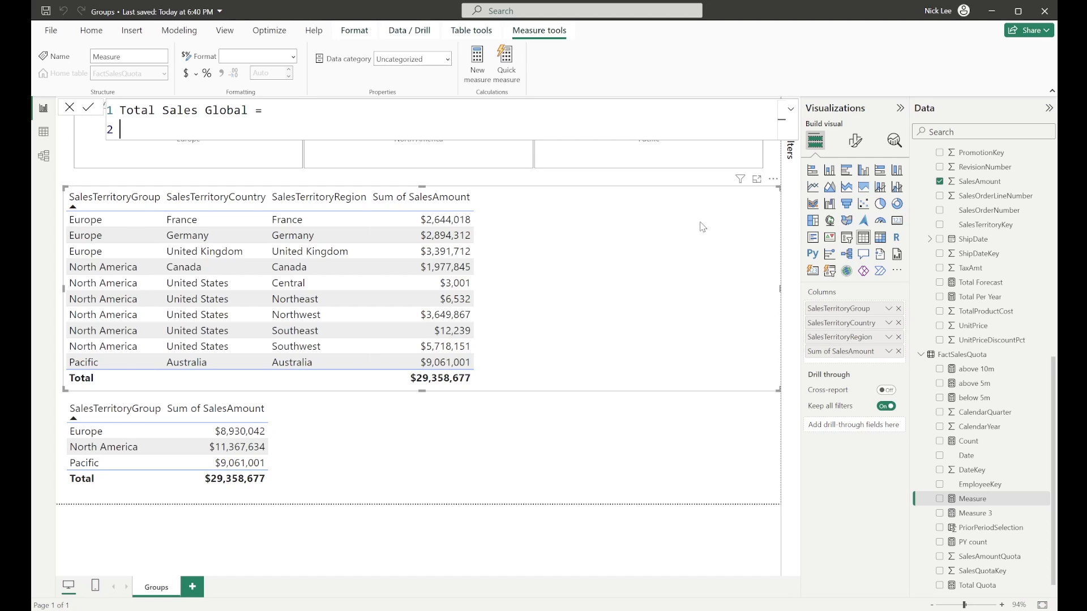
text(SUM('s)
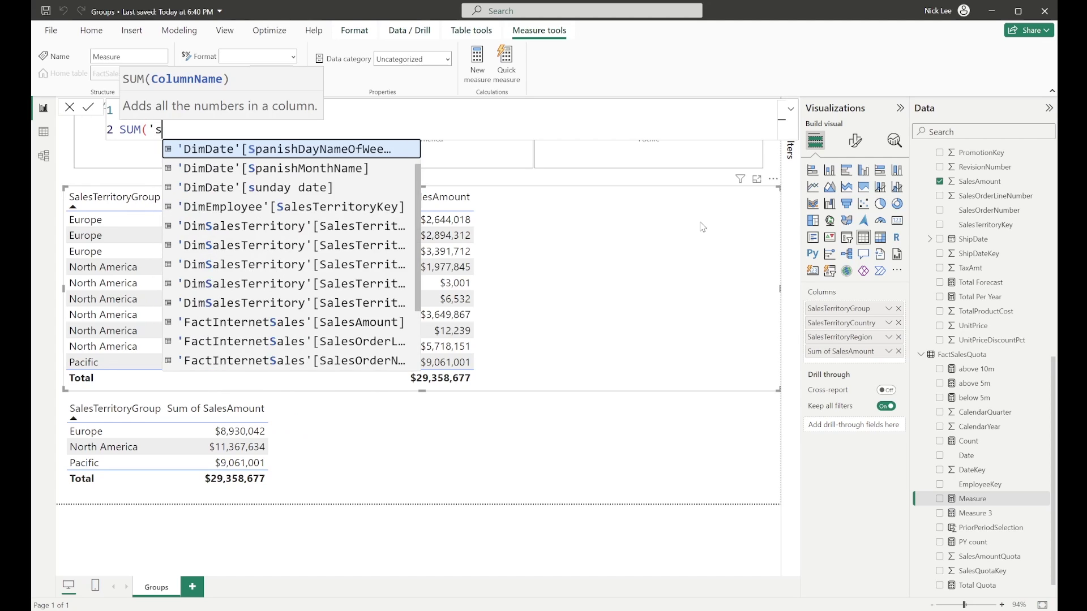
text(alesamo)
key(Tab)
text())
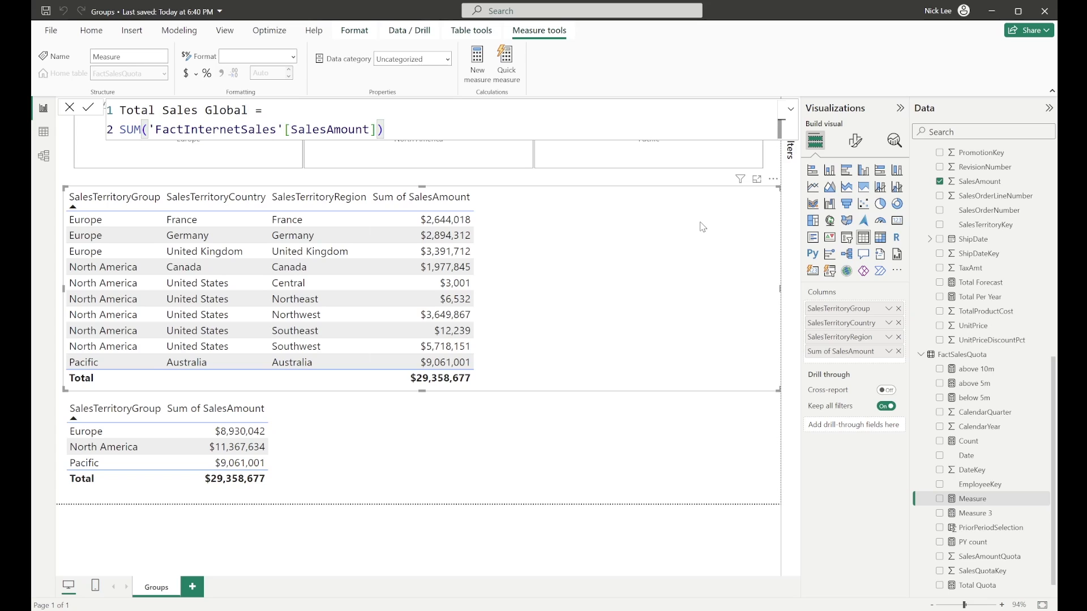
key(Return)
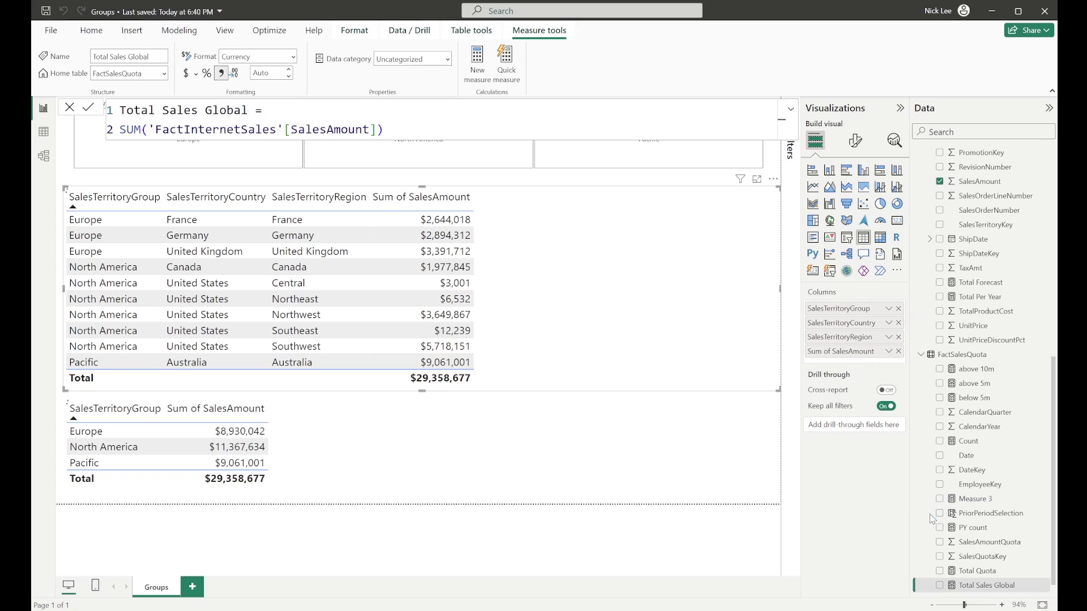
Add Total Sales Global to the territory table visual and format the measure with 0 decimal places.
click(940, 586)
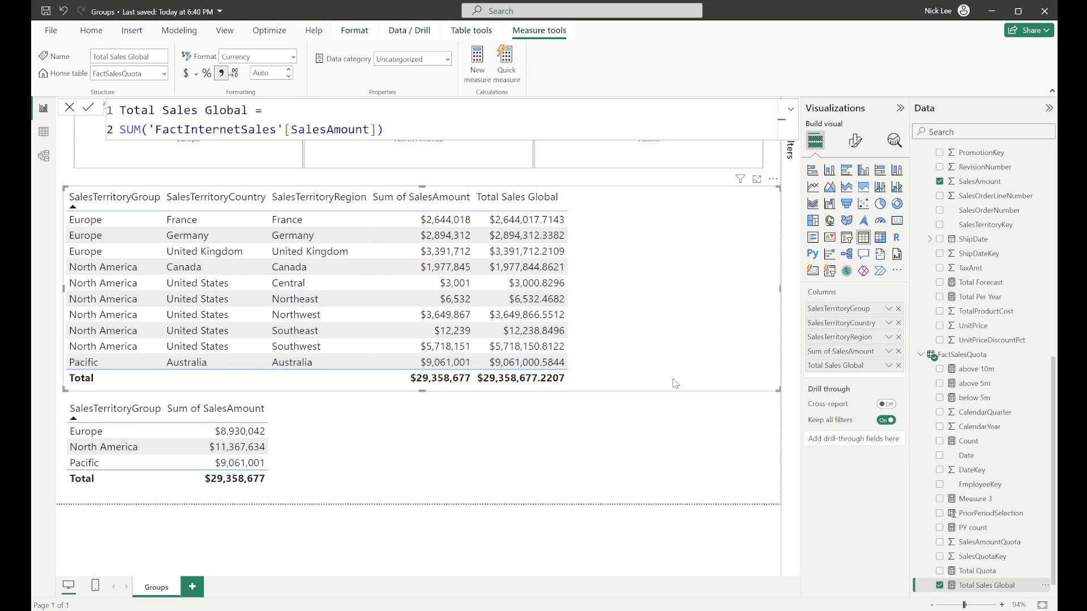
click(288, 71)
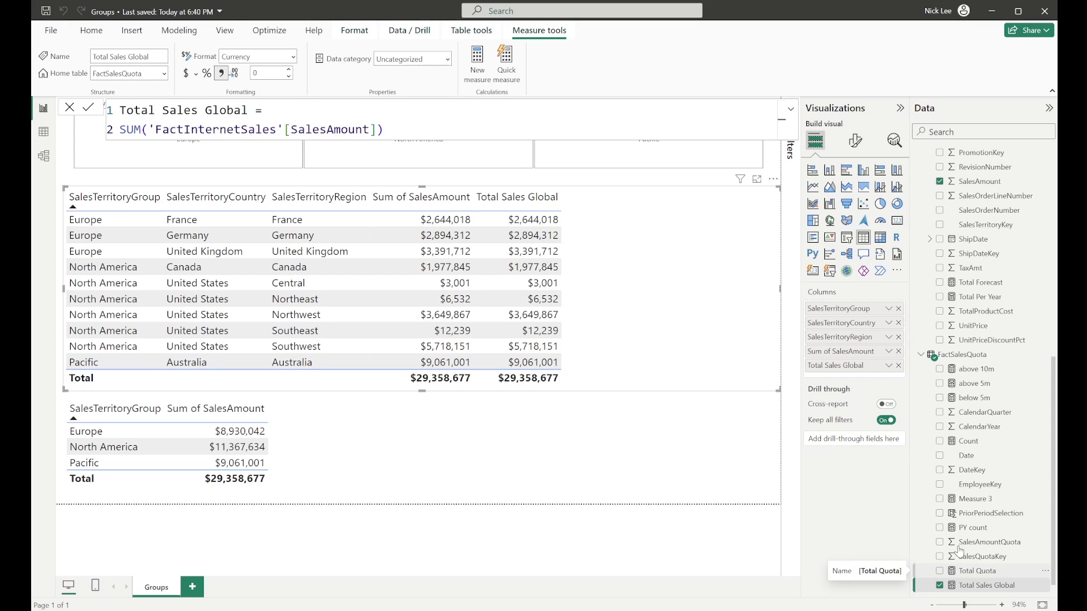
Wrap the SUM in the Total Sales Global formula in a CALCULATE function, indenting it on its own line as the expression argument.
click(274, 111)
key(shift+Return)
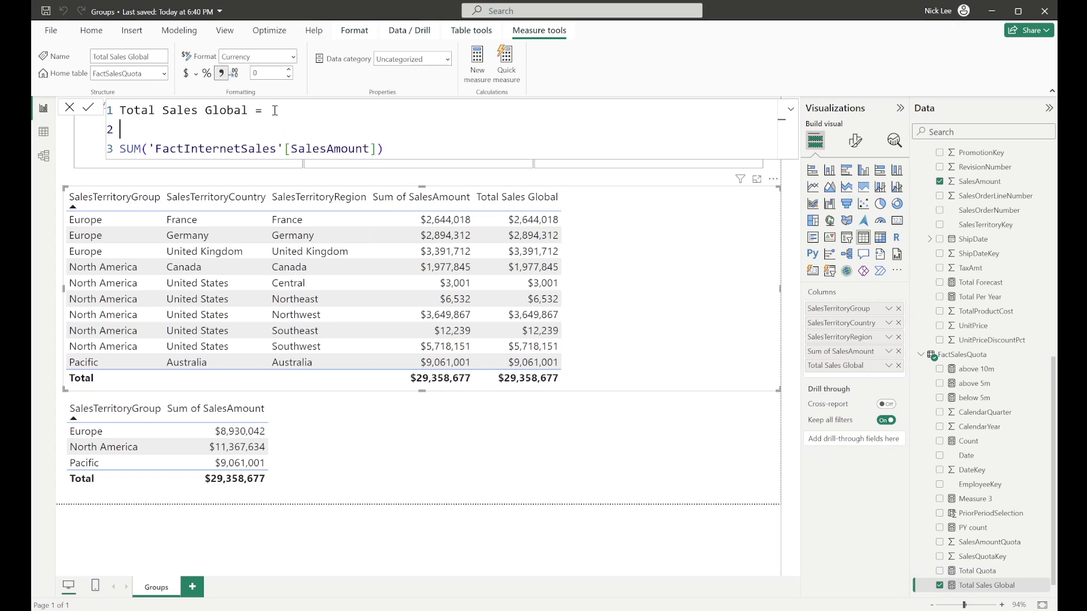
text(calc)
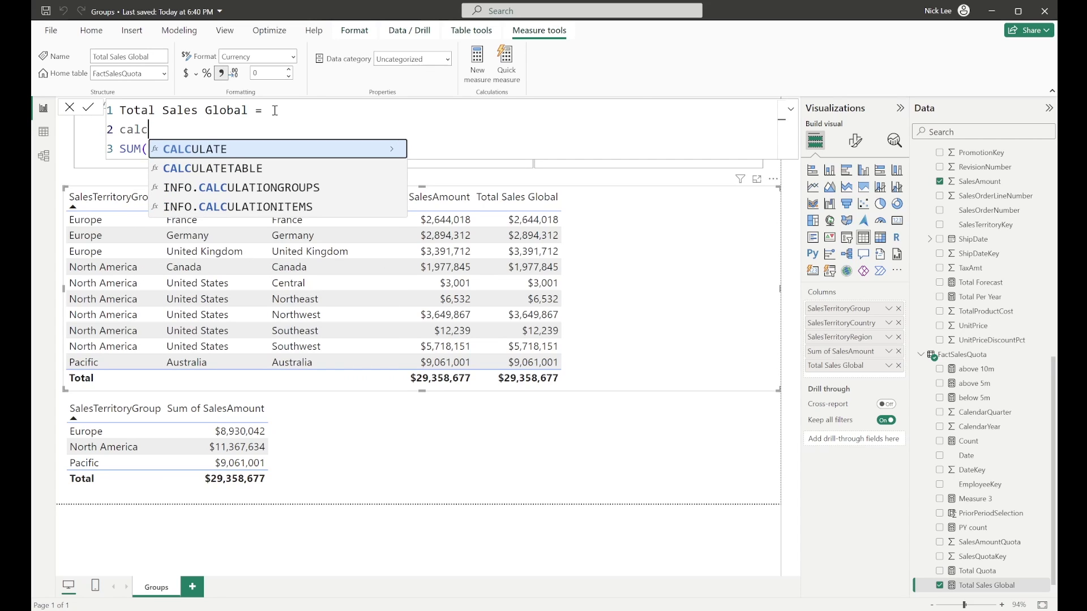
key(Tab)
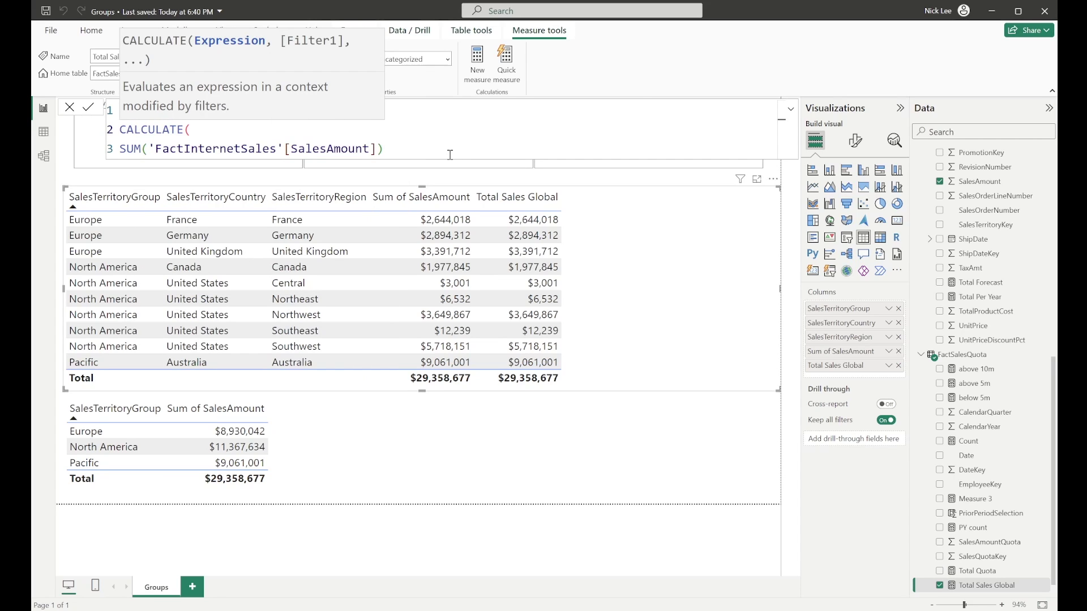
click(121, 149)
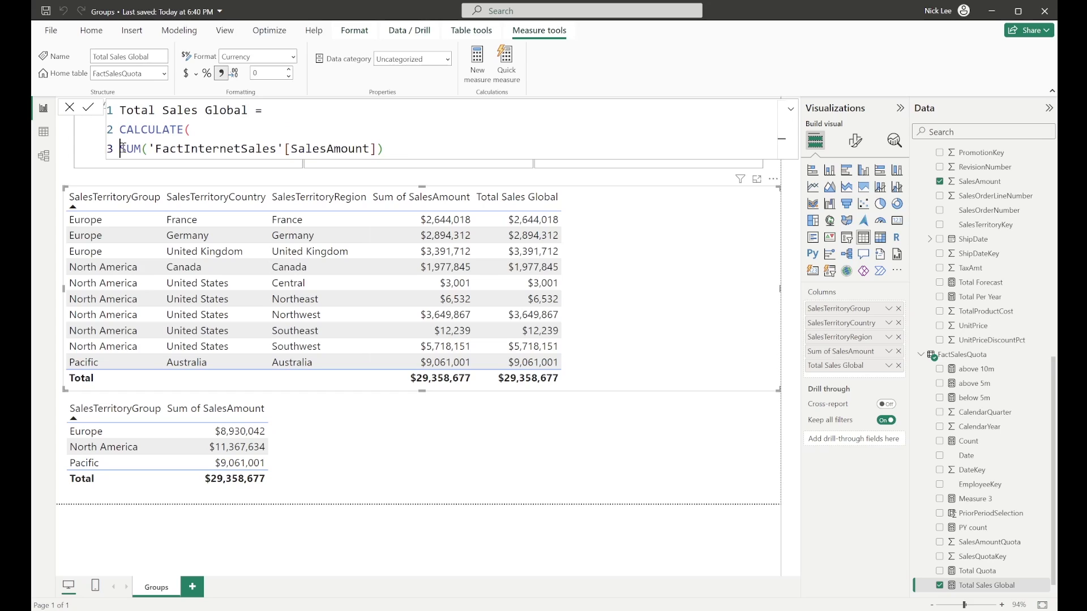
key(Tab)
click(423, 148)
text(,)
key(shift+Return)
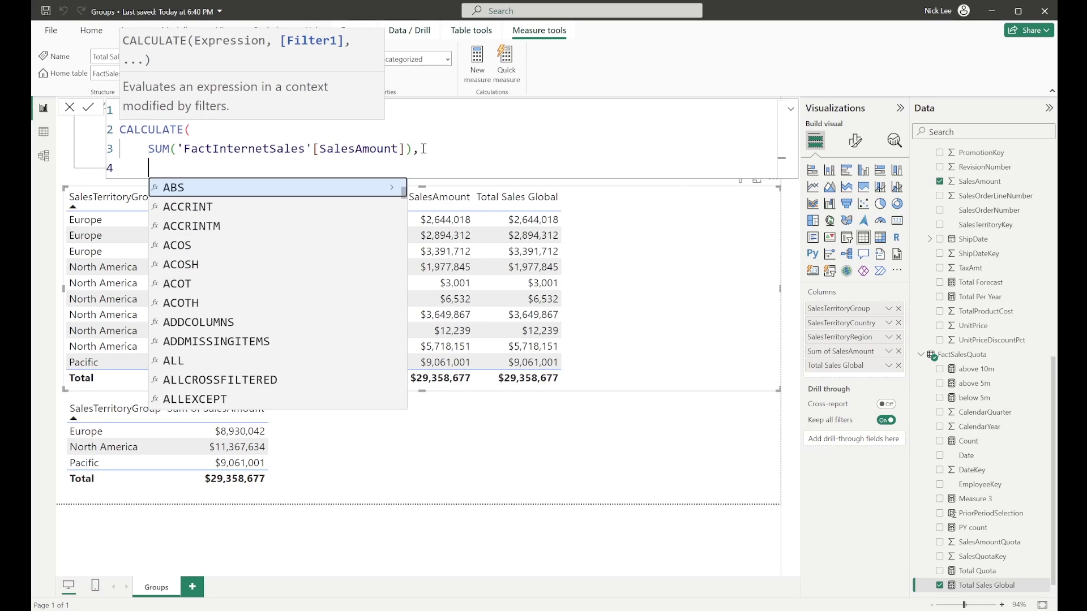
Add ALL('DimSalesTerritory') as the CALCULATE filter, close the function and commit the Total Sales Global formula.
text(all)
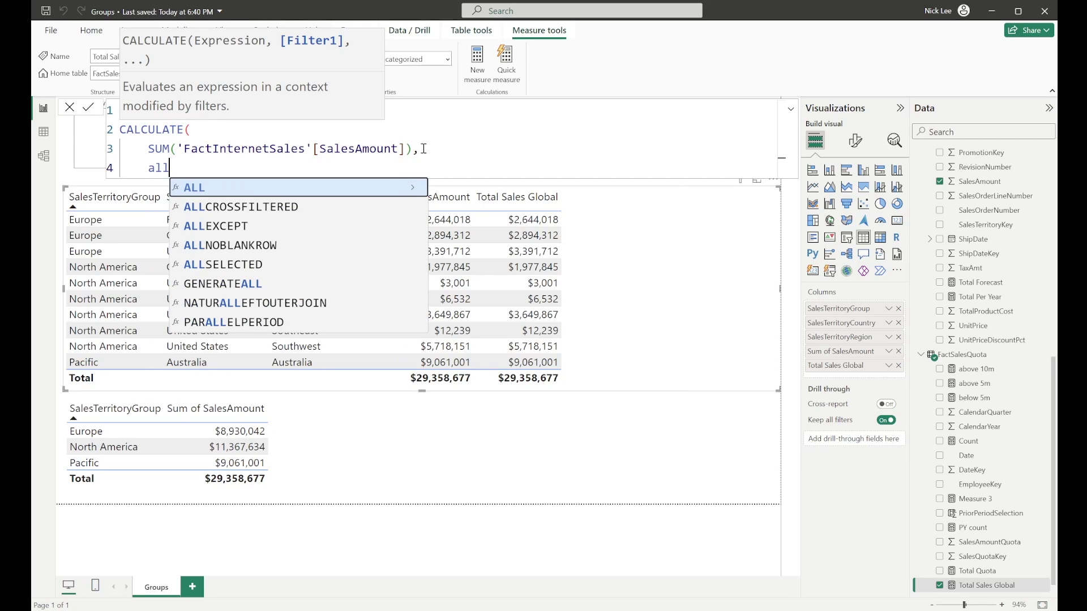
key(Tab)
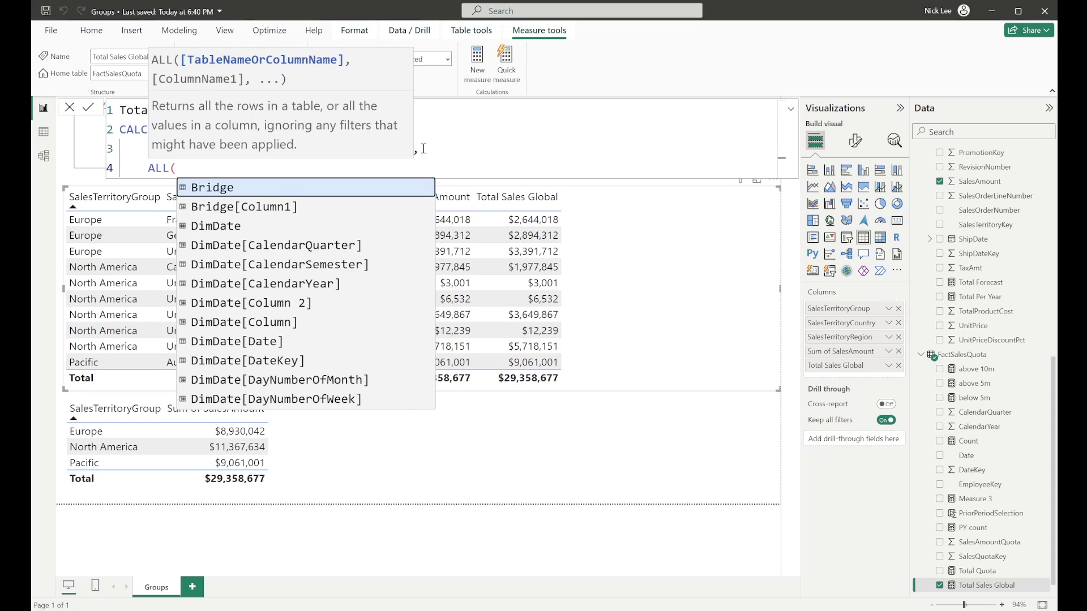
text('salestr)
key(BackSpace)
text(er)
key(Tab)
text())
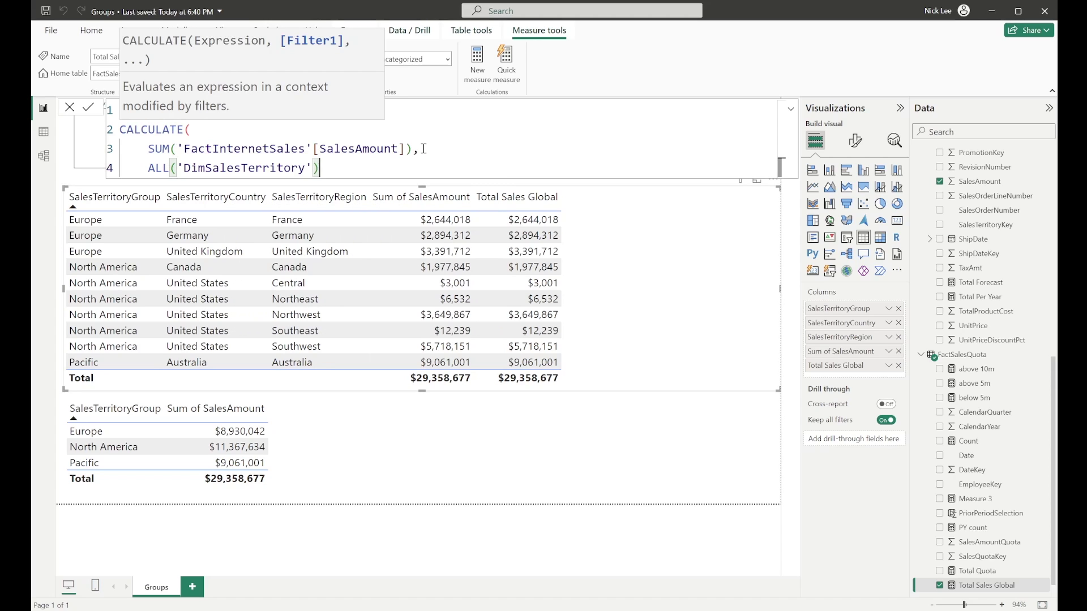
key(shift+Return)
text())
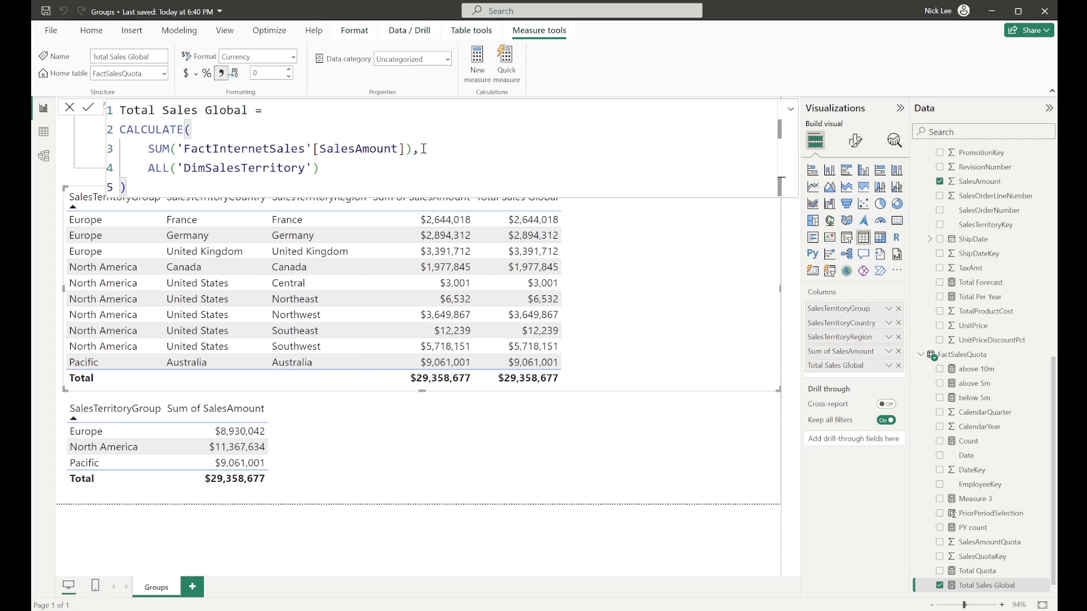
key(Return)
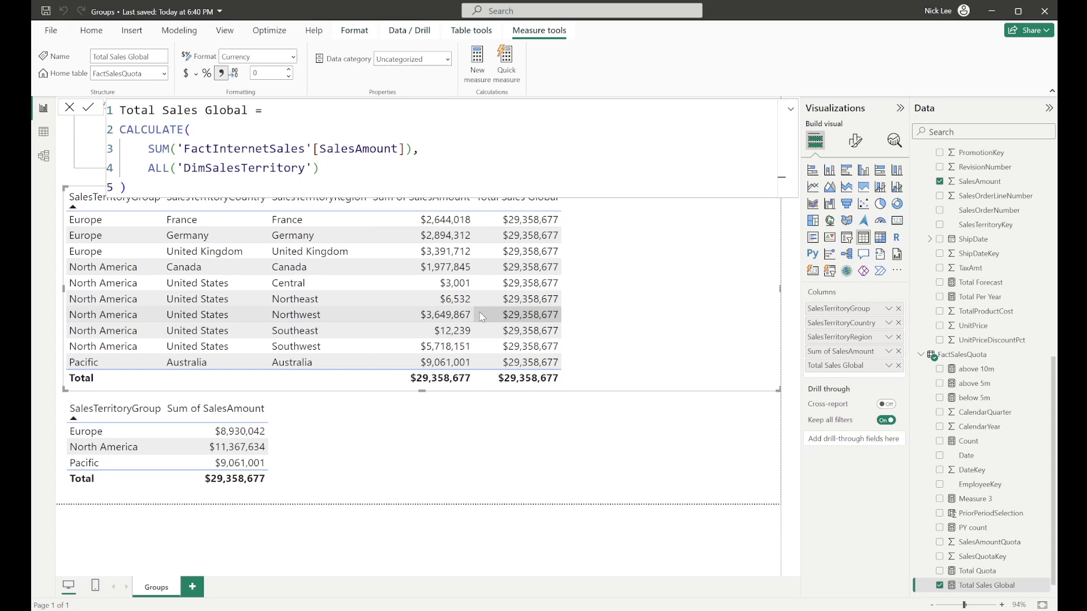
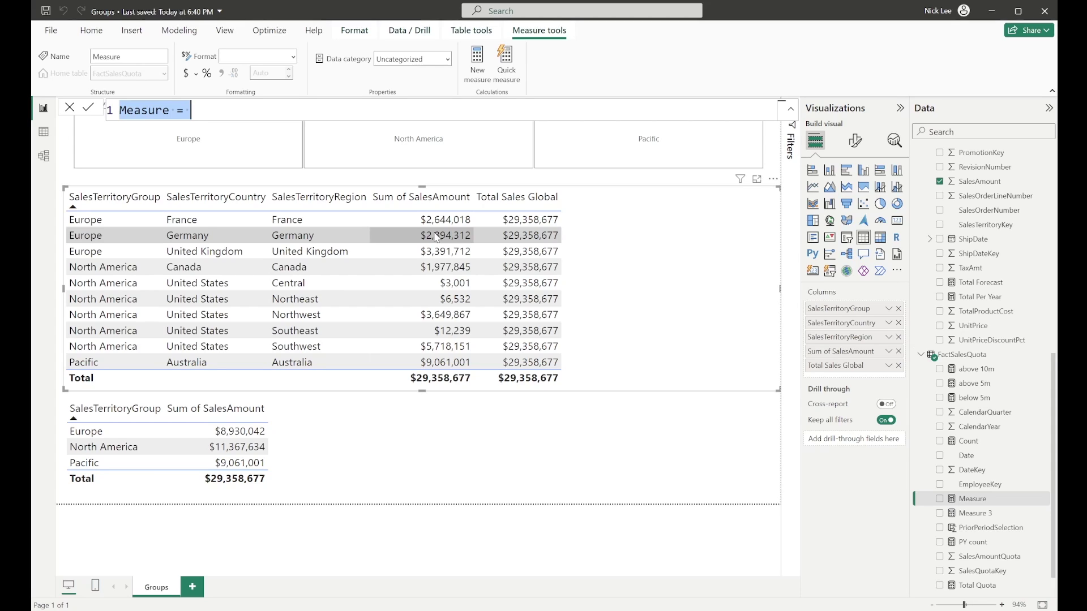
Name the new measure Total Sales by Country and begin its formula with a CALCULATE function.
text(Total Sales by)
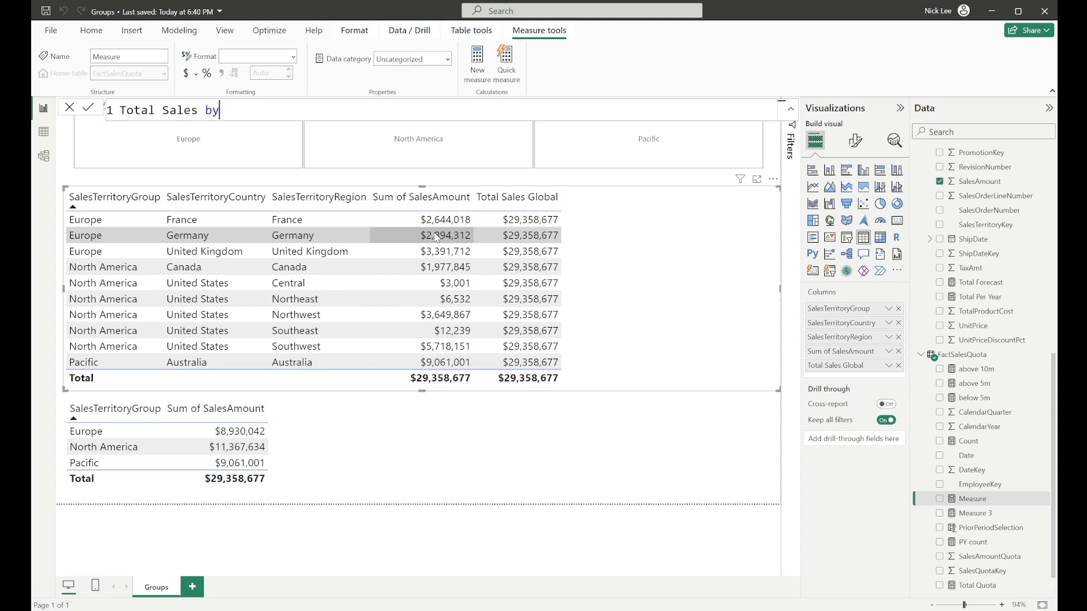
text( Country =)
key(shift+Return)
text(')
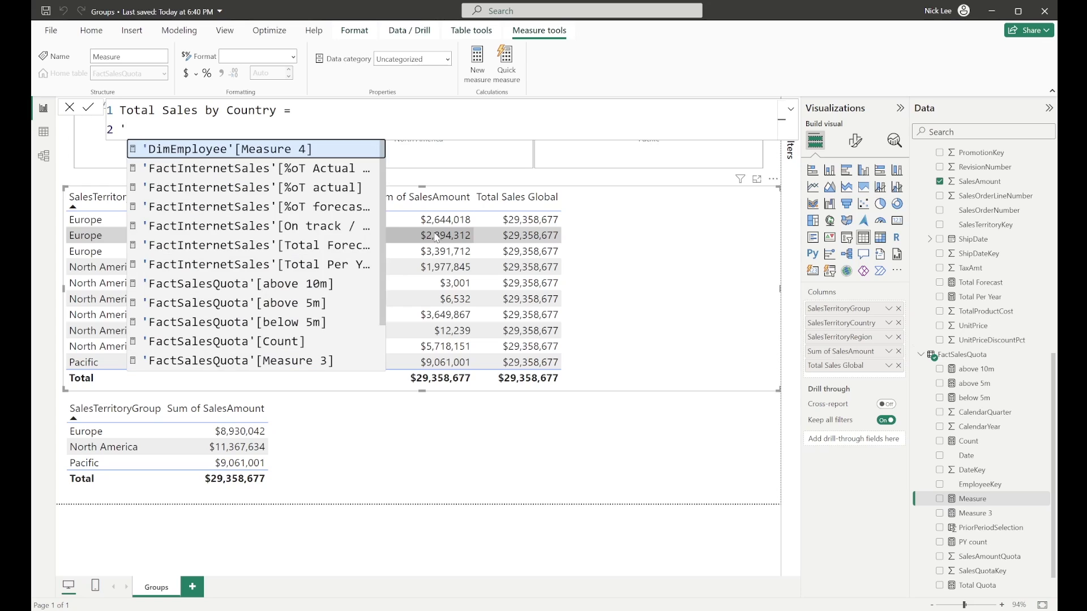
key(BackSpace)
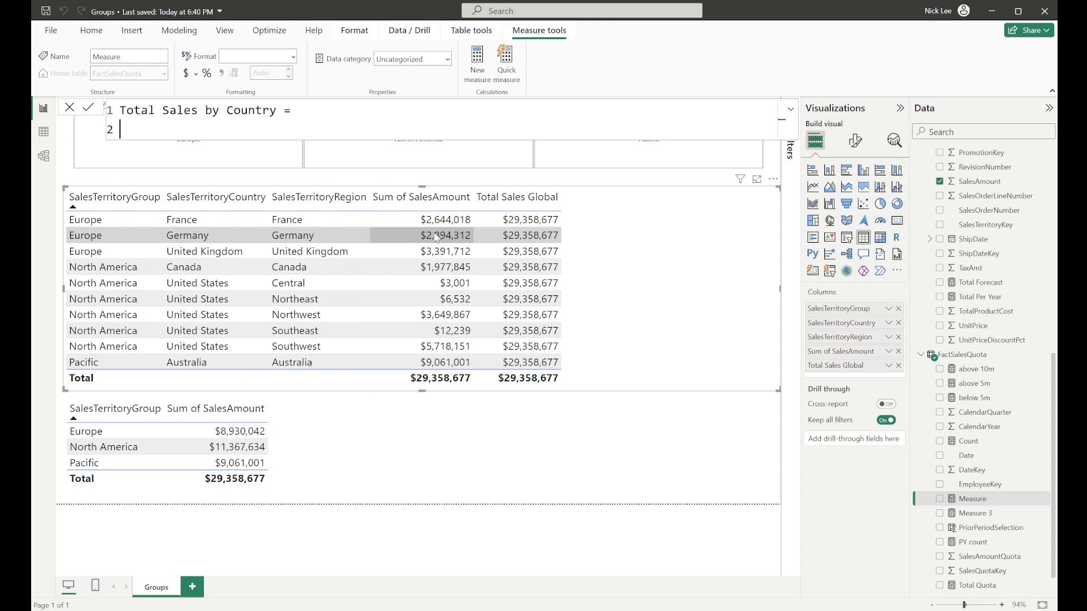
text(ca)
key(Tab)
key(shift+Return)
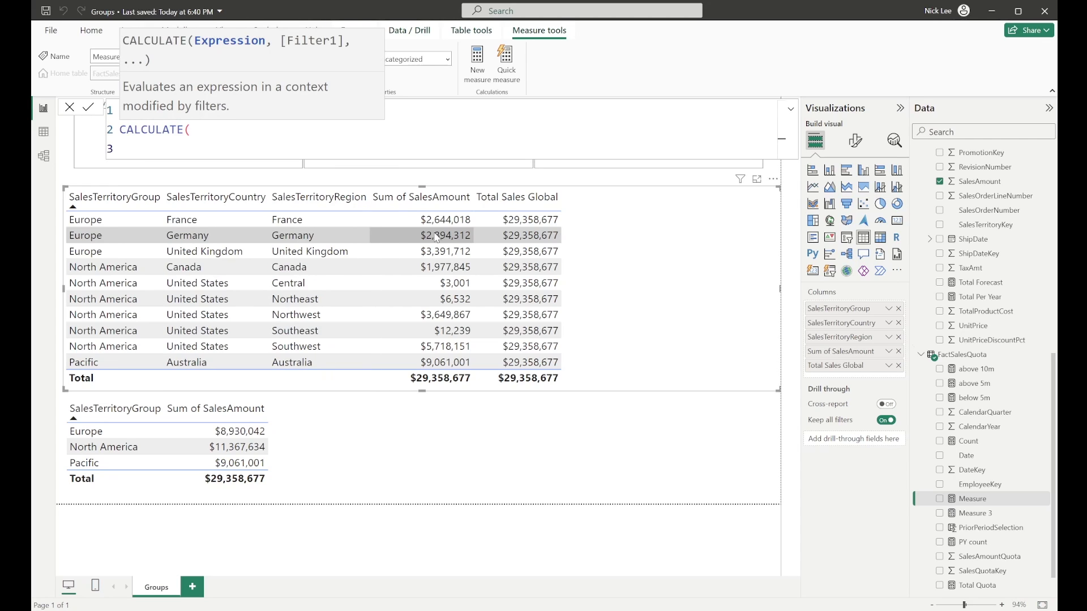
Enter SUM('FactInternetSales'[SalesAmount]) as the CALCULATE expression and begin an ALL filter on a new line.
text(sum)
key(Tab)
text(')
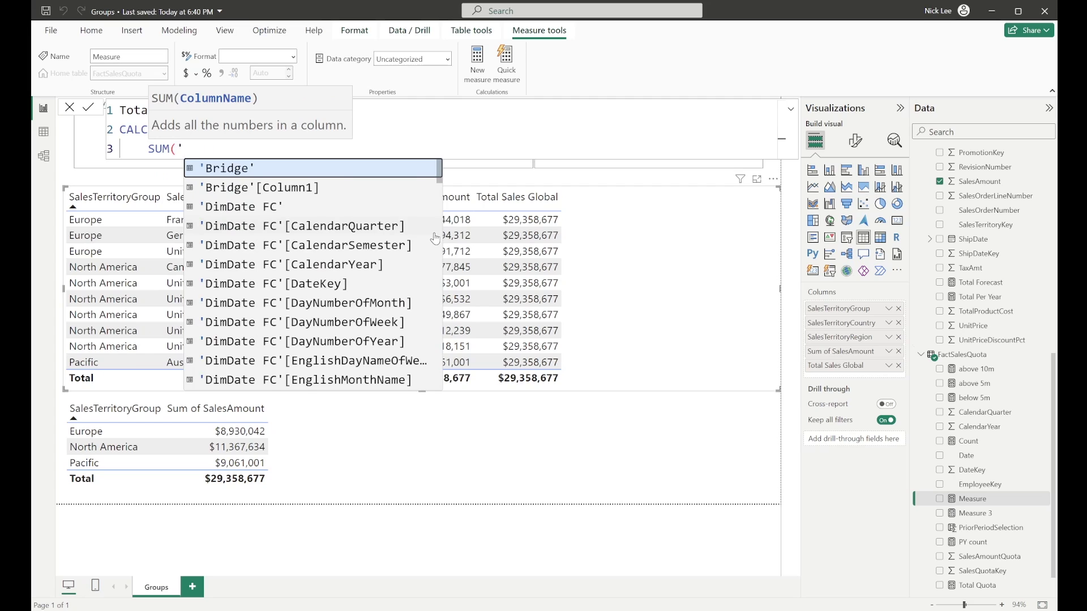
text(salesam)
key(Tab)
text(),)
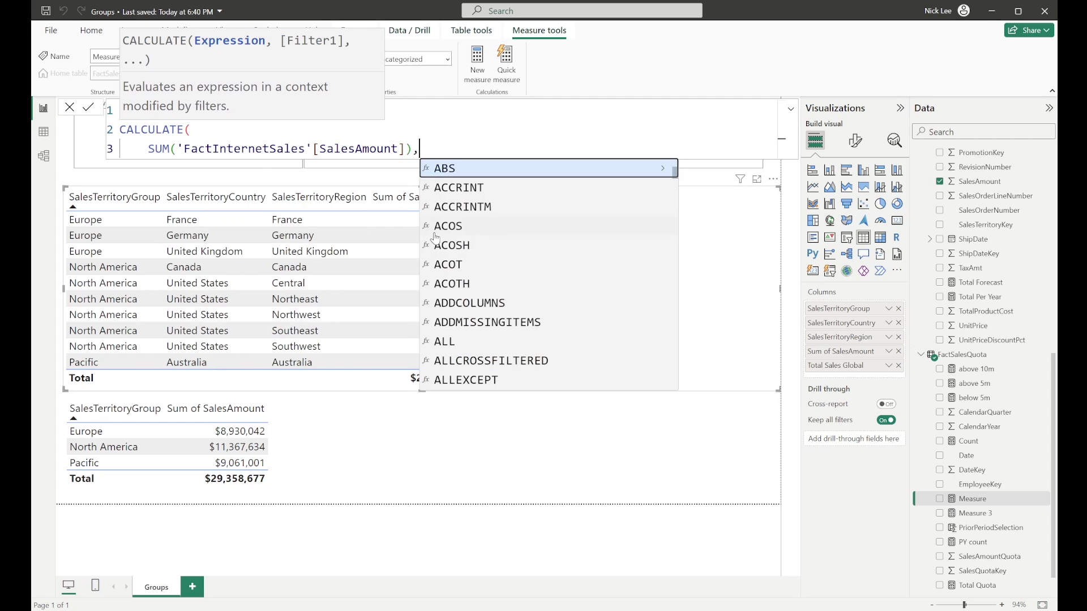
key(shift+Return)
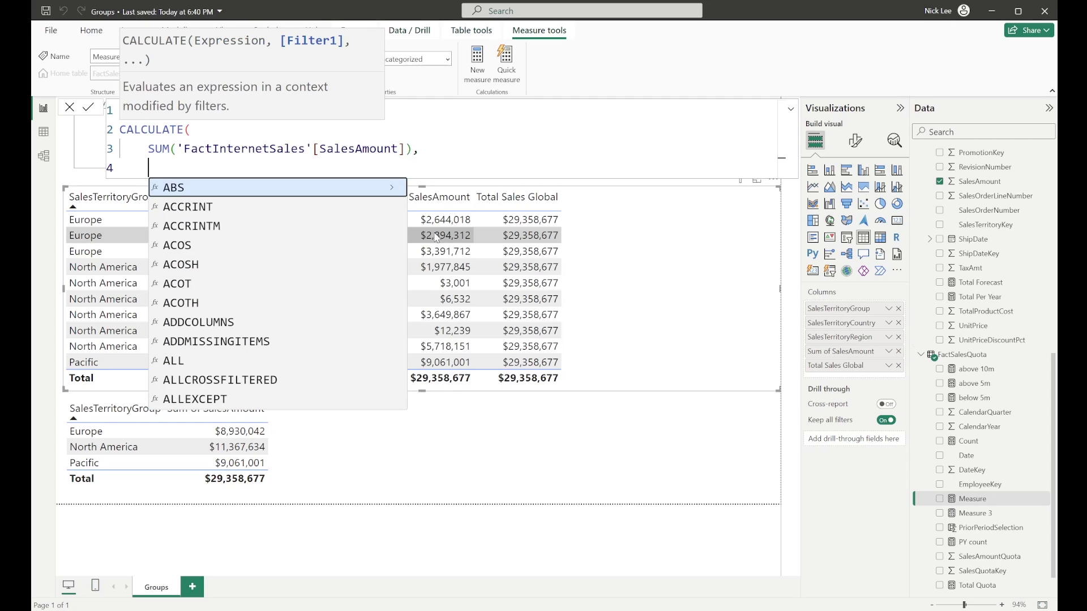
text(all)
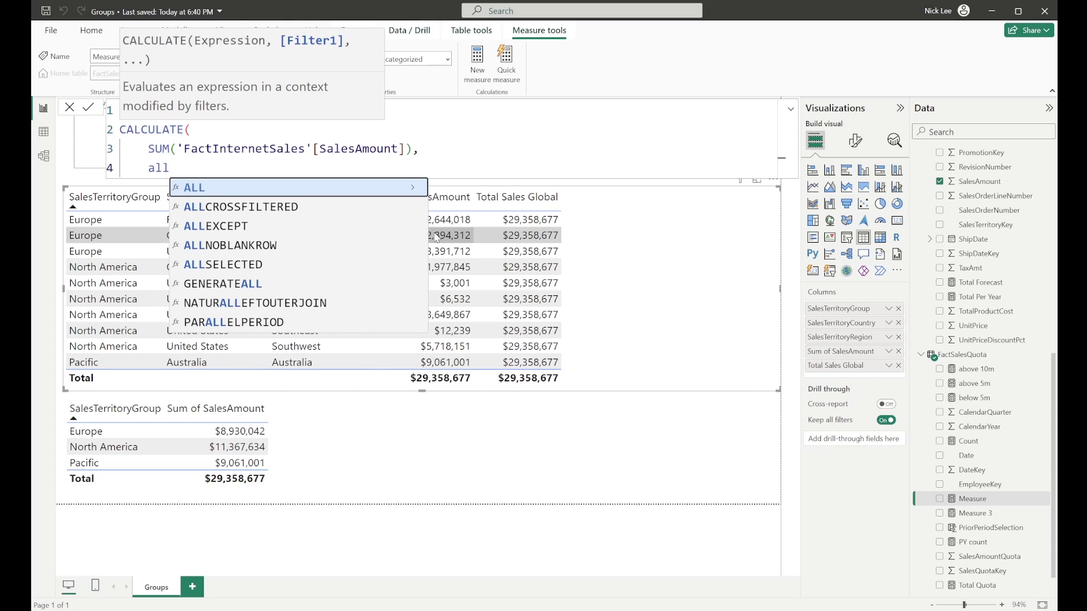
key(Tab)
text(()
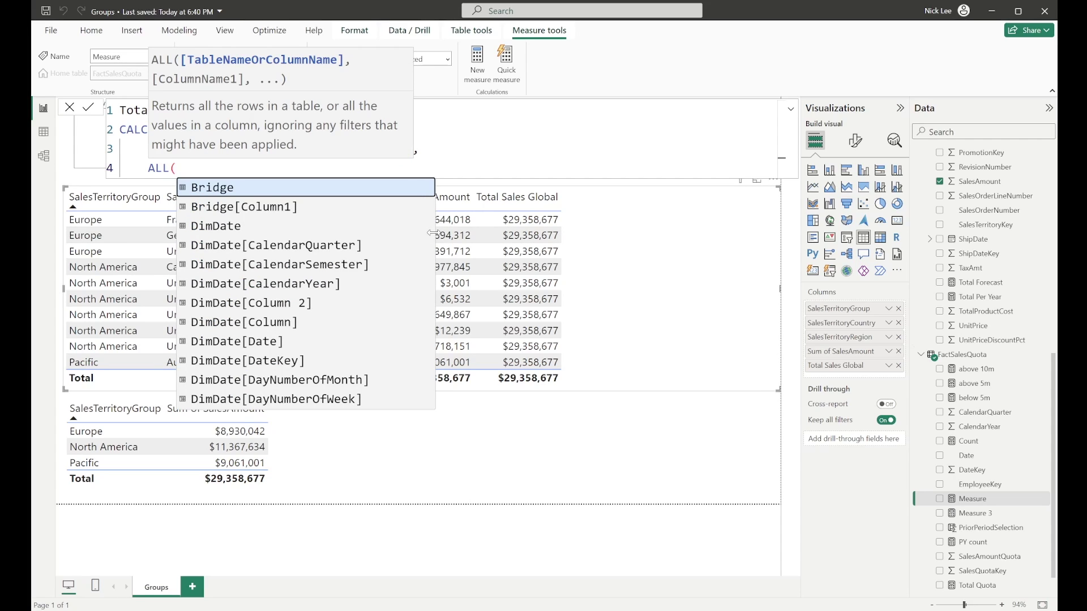
text('regi)
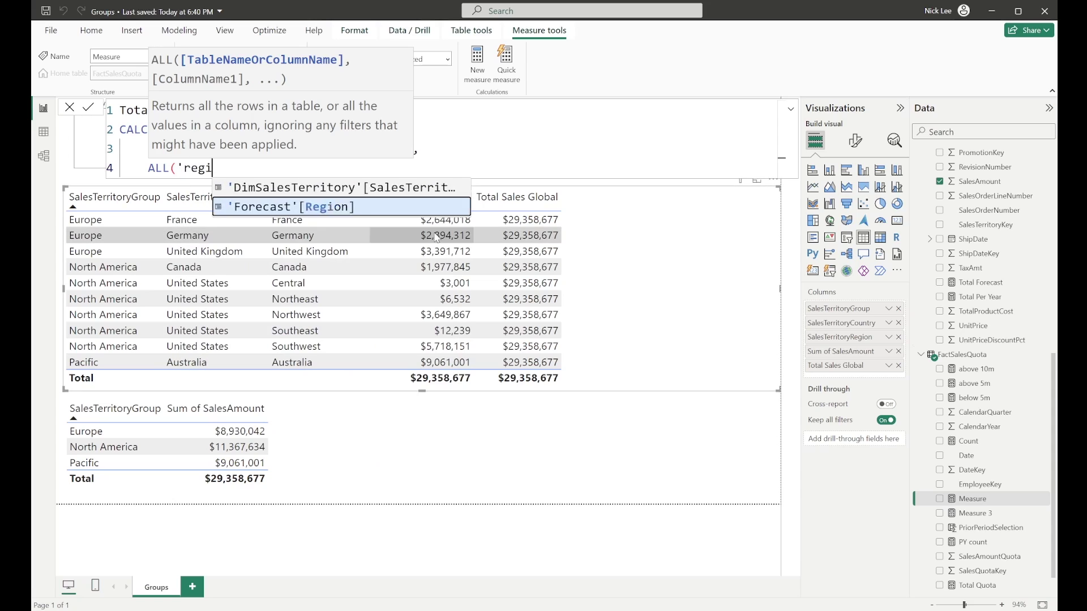
text(on)
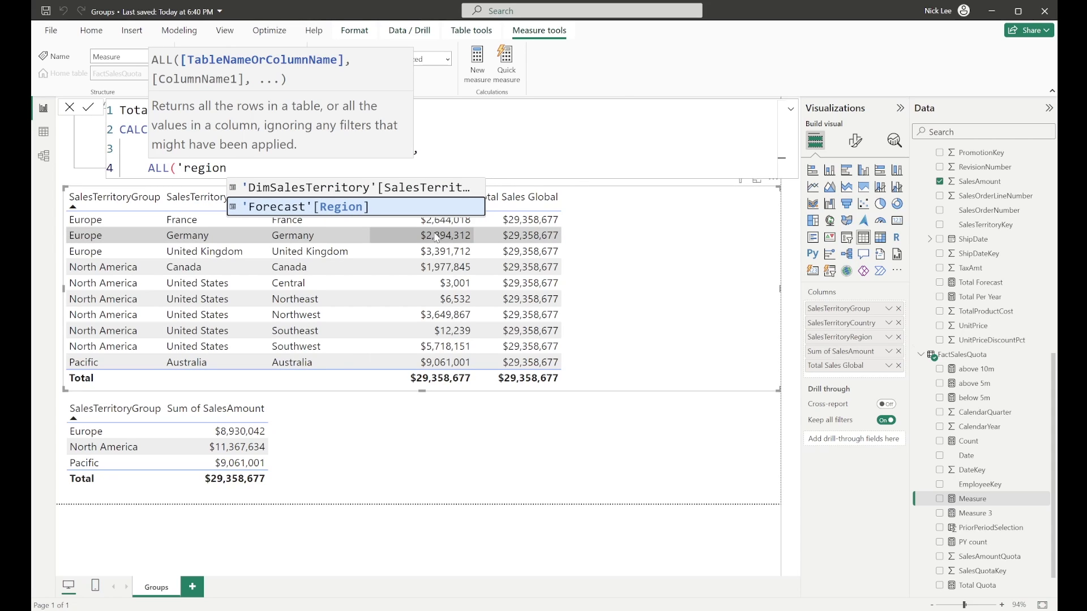
key(Tab)
key(BackSpace)
key(BackSpace)
key(BackSpace)
key(BackSpace)
key(BackSpace)
key(BackSpace)
key(BackSpace)
key(BackSpace)
key(BackSpace)
key(BackSpace)
key(BackSpace)
key(BackSpace)
key(BackSpace)
key(BackSpace)
key(BackSpace)
key(BackSpace)
key(BackSpace)
key(BackSpace)
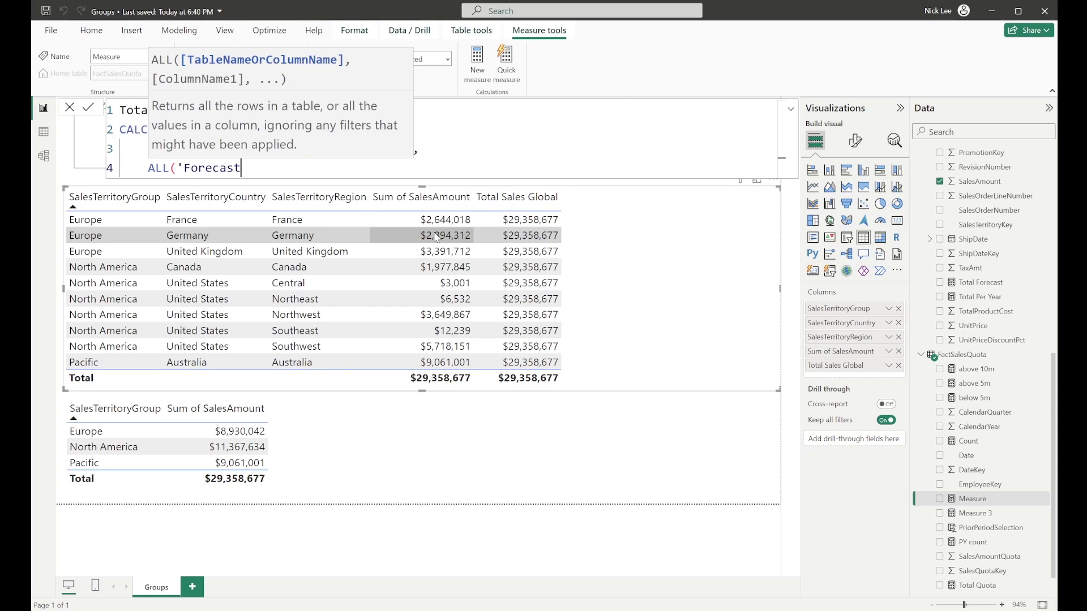
Complete the ALL filter with 'DimSalesTerritory'[SalesTerritoryRegion], close CALCULATE and commit the Total Sales by Country measure.
text('sales)
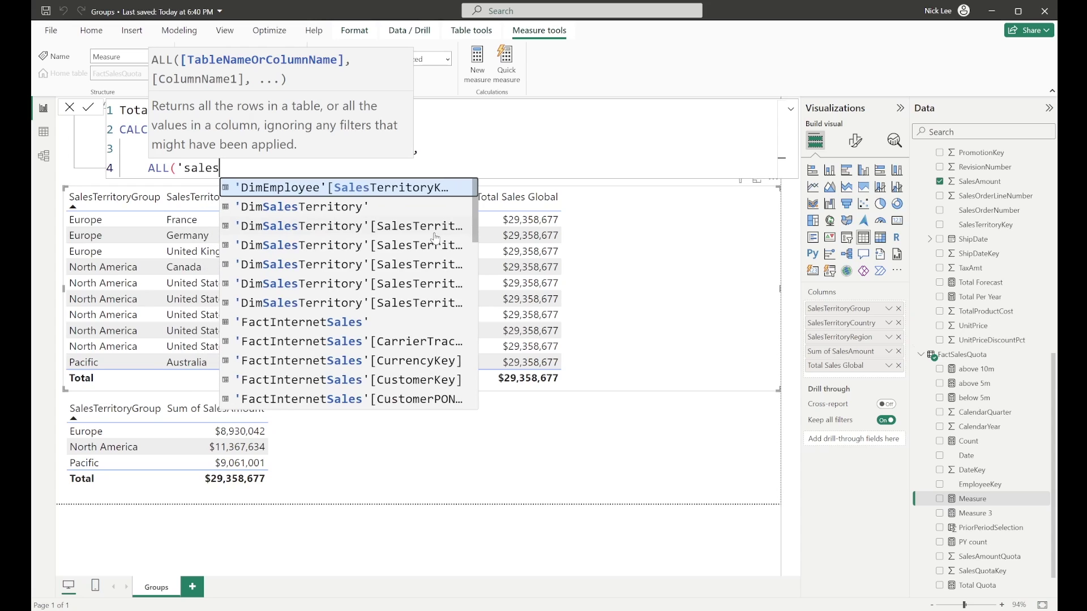
text(territoryreg)
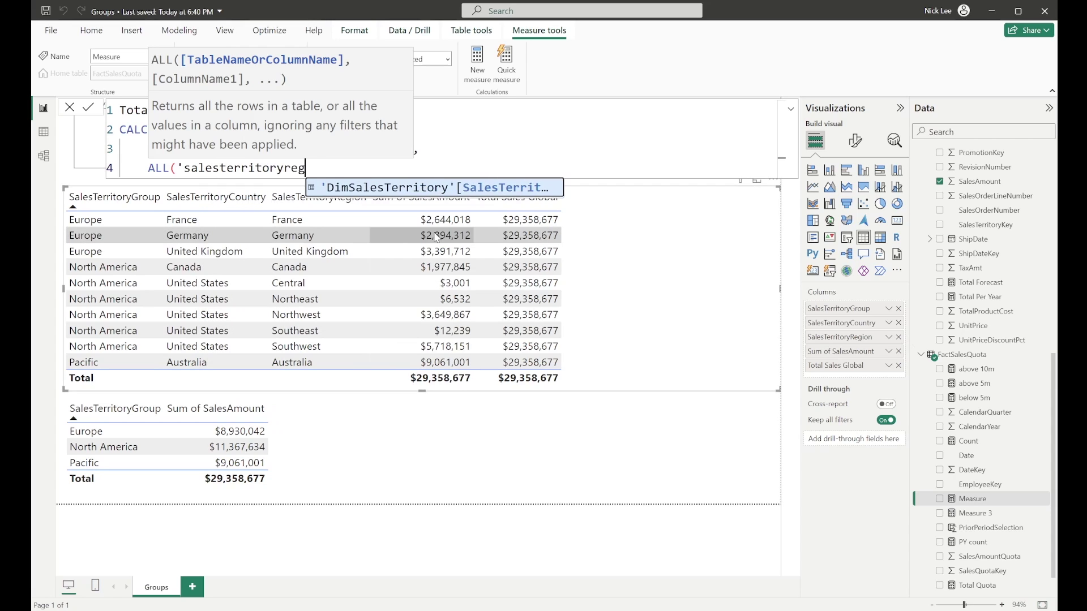
key(Tab)
text())
key(Return)
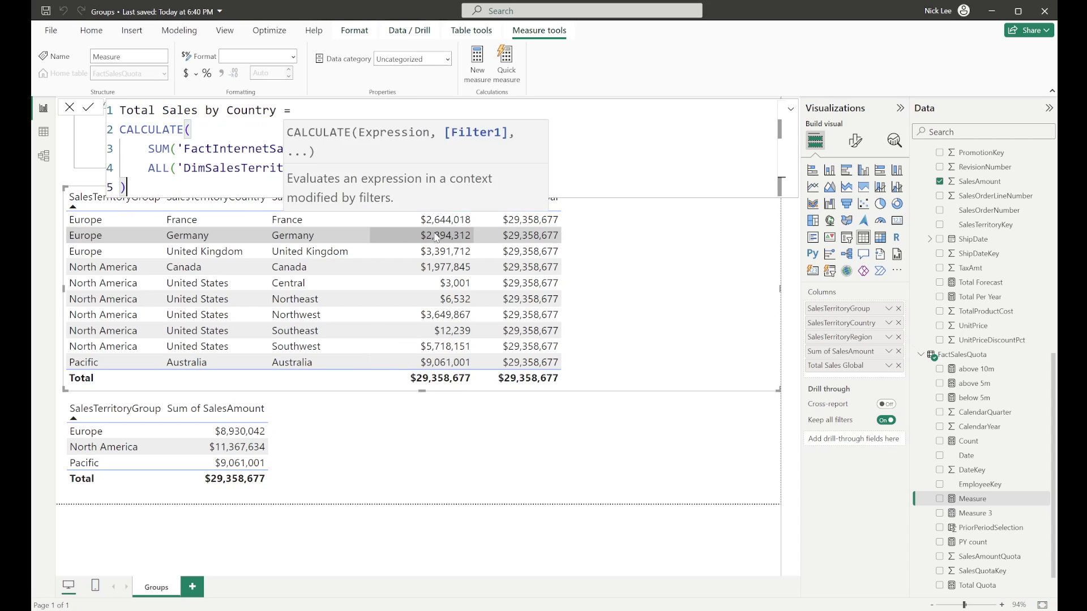
text())
key(Return)
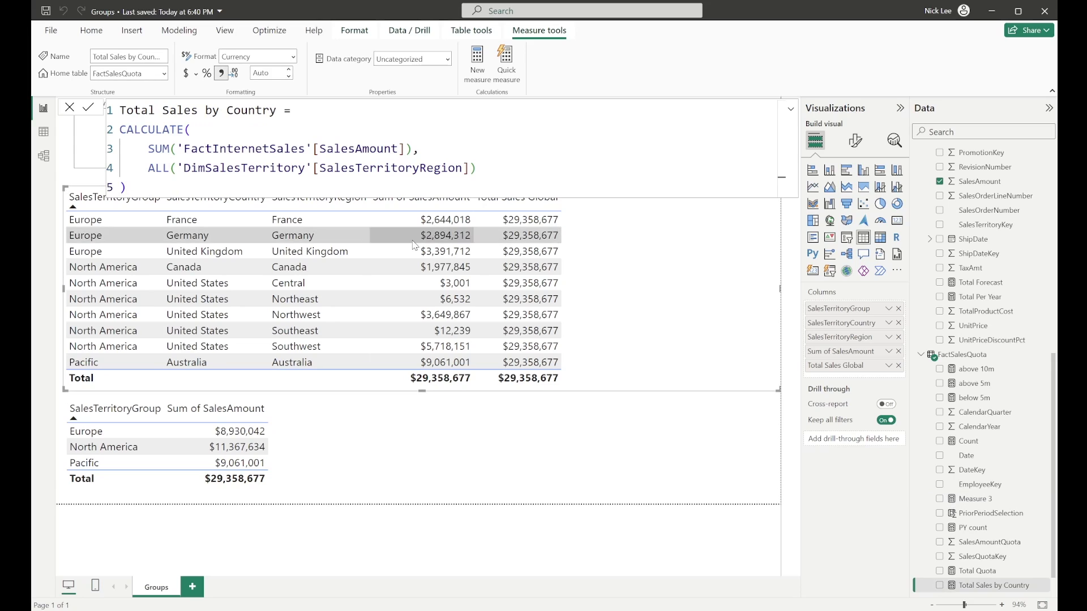
Add the Total Sales by Country measure to the sales territory table and set its decimal places to 0.
click(939, 585)
click(290, 76)
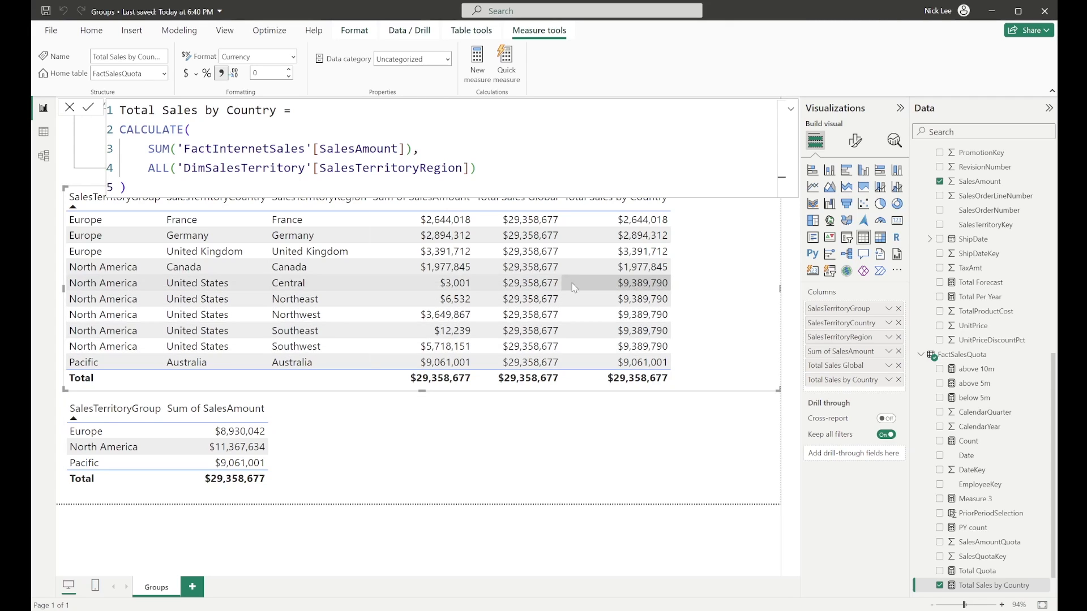
click(791, 109)
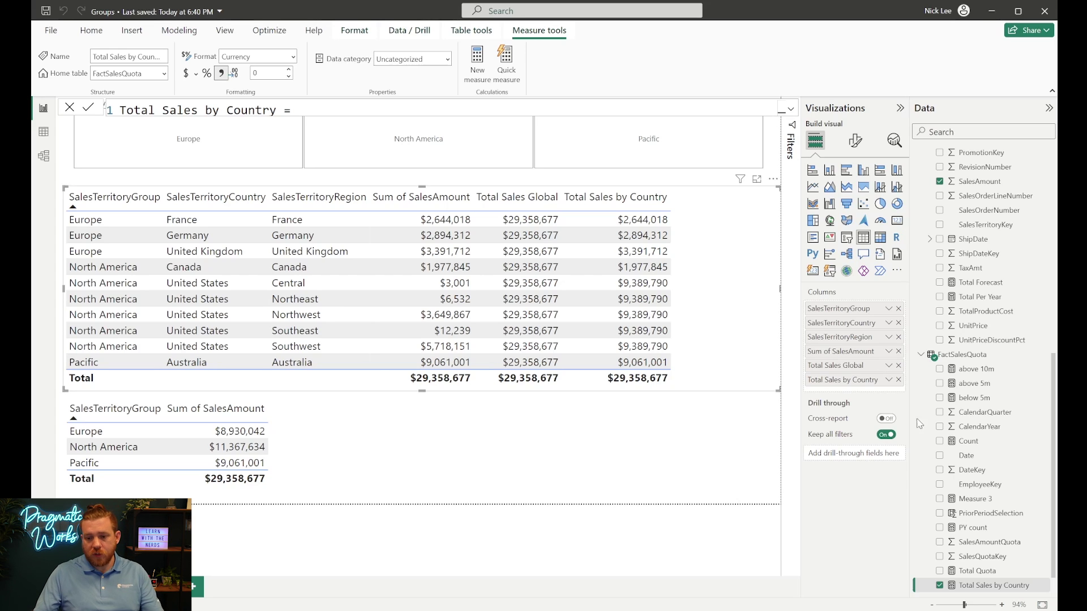
Create a measure in FactSalesQuota named Total Sales by Group and begin its formula with a CALCULATE function.
right_click(973, 371)
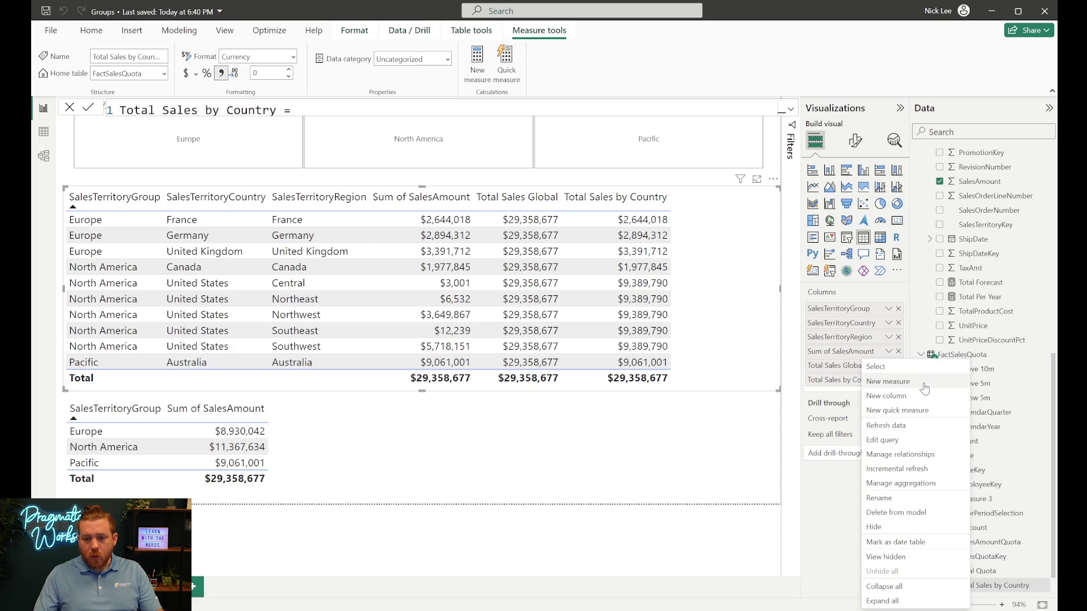
key(Escape)
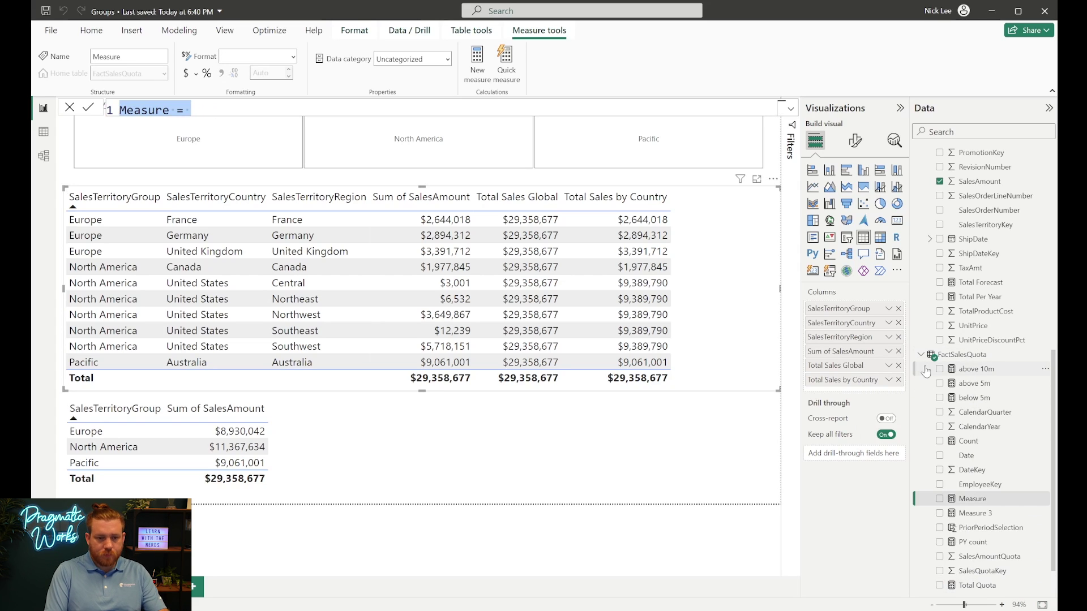
text(Total )
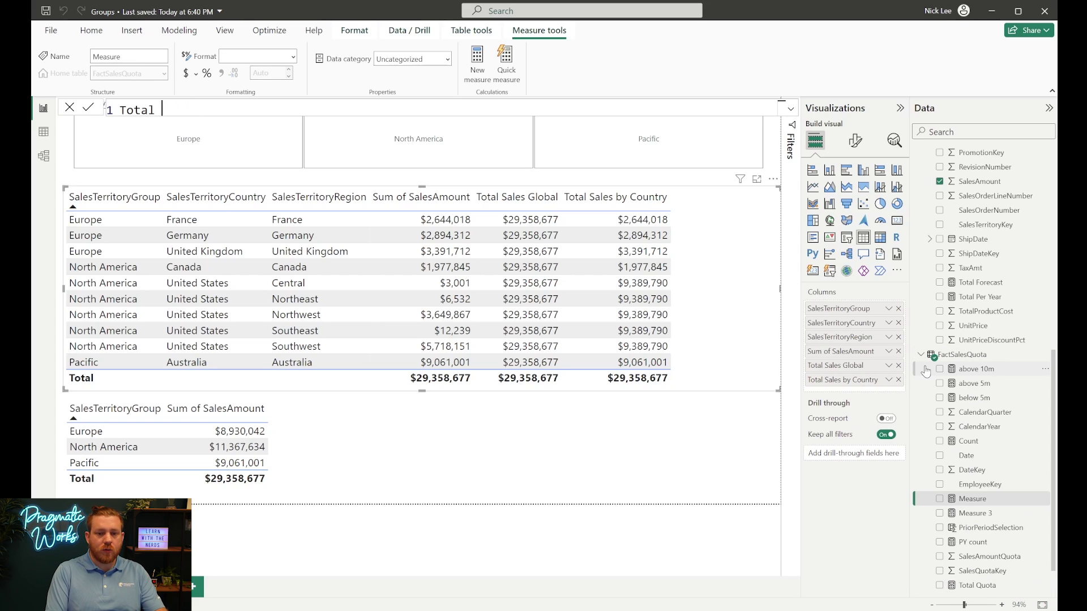
text(Sales by Group =)
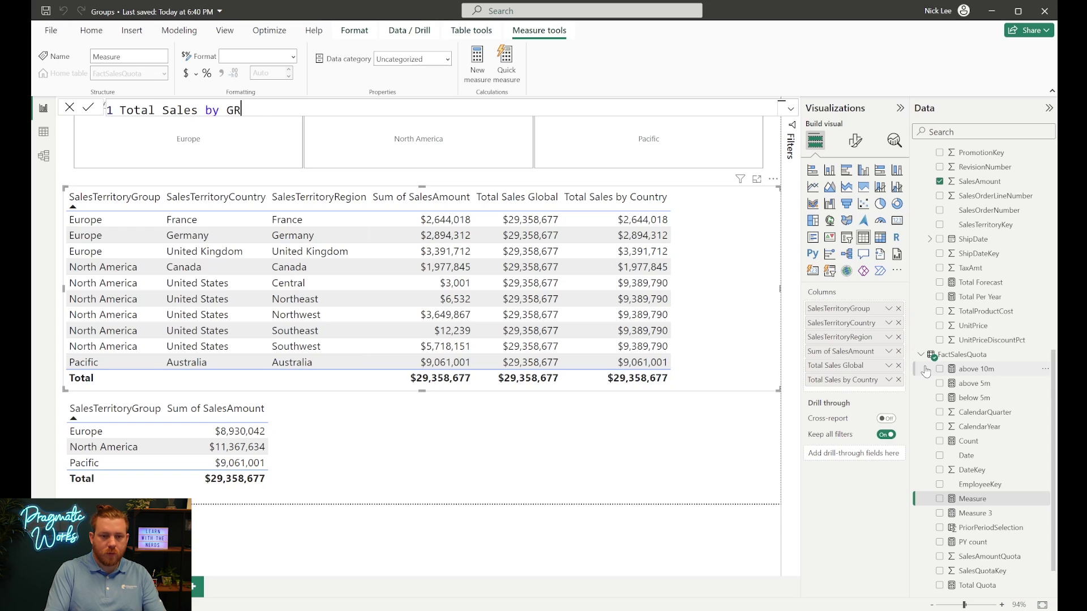
key(shift+Return)
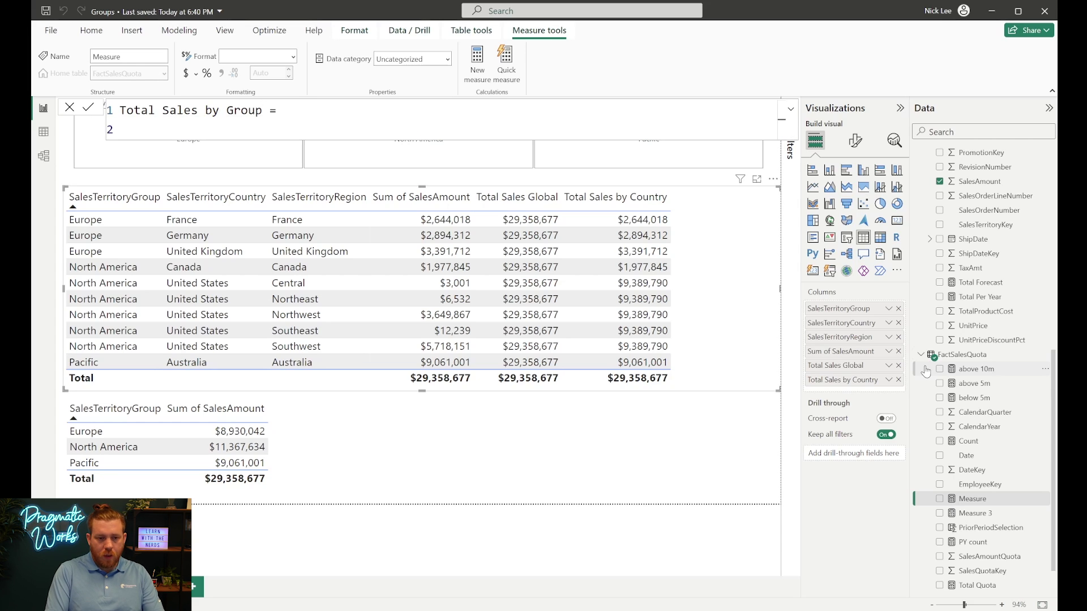
text(CALC)
key(Tab)
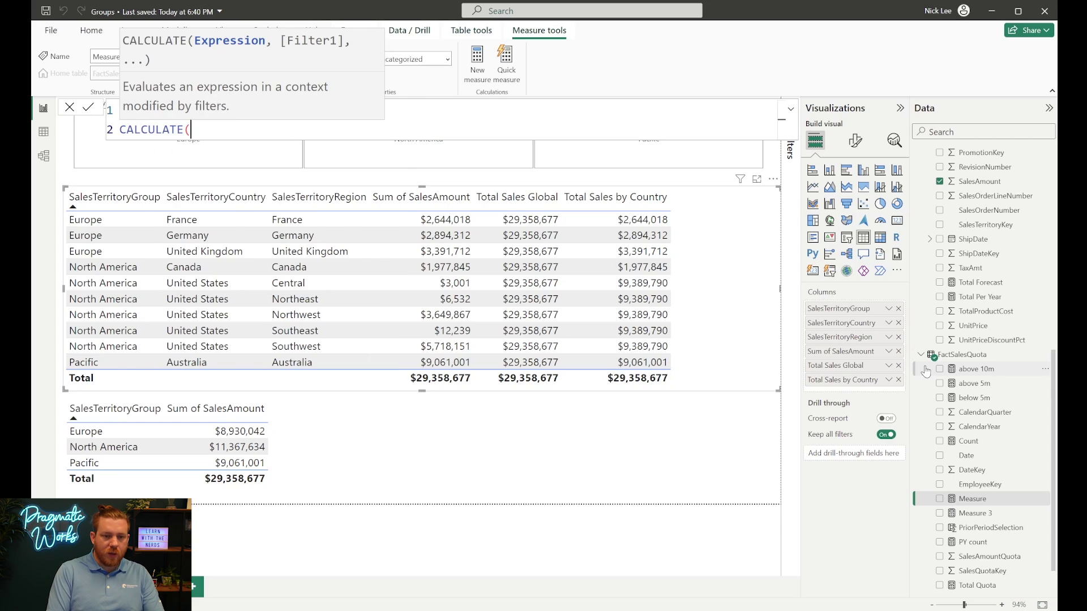
Enter SUM('FactInternetSales'[SalesAmount]) as the CALCULATE expression of Total Sales by Group and start a new line for the filter.
key(shift+Return)
text(')
key(BackSpace)
text(SUM('salesamo)
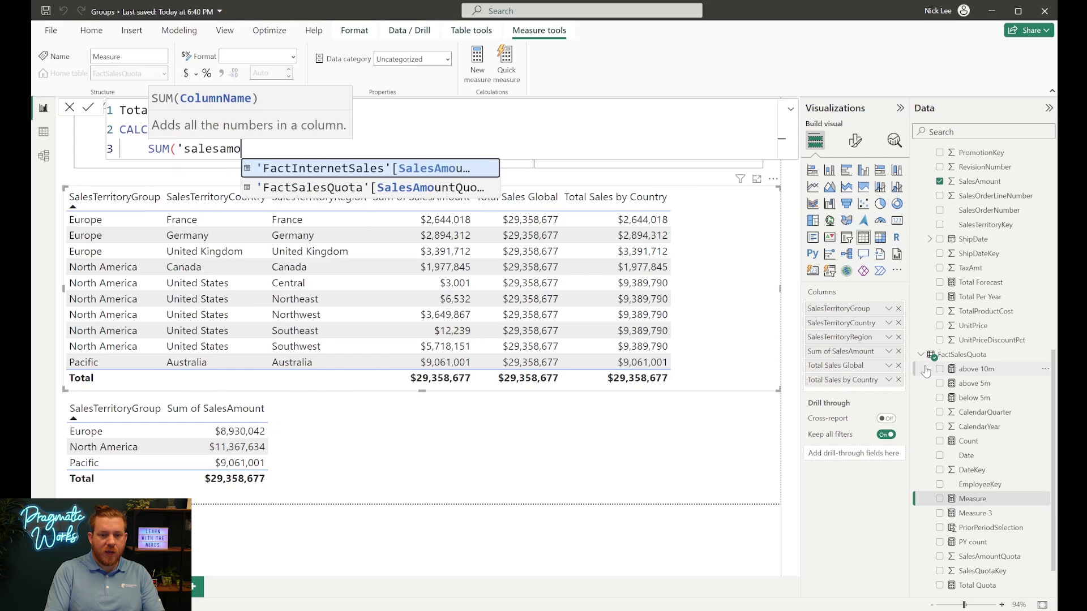
key(Tab)
text(),)
key(shift+Return)
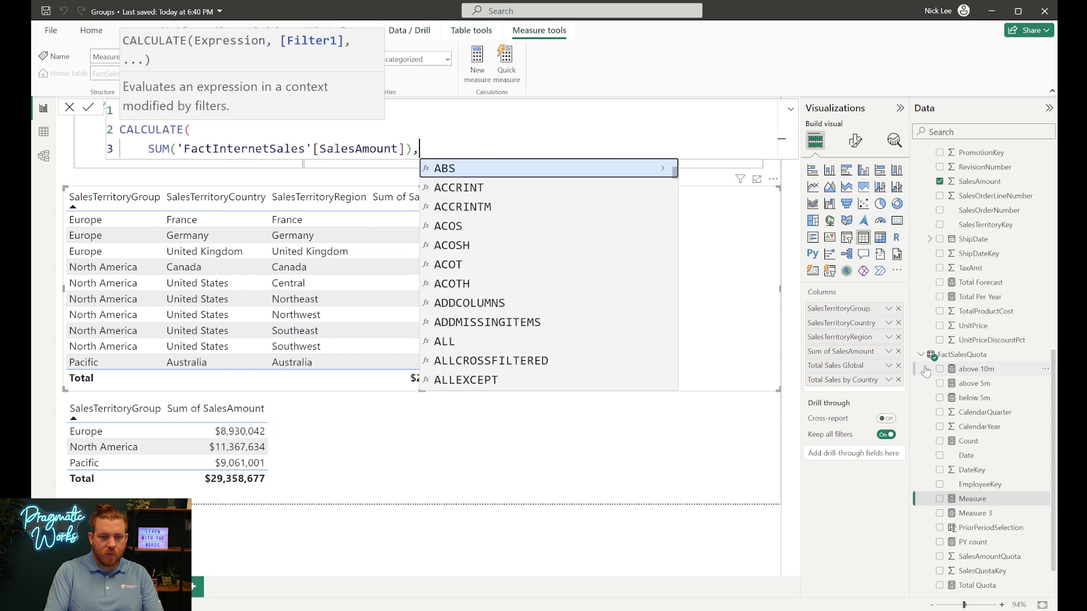
Begin an ALL filter with 'DimSalesTerritory'[SalesTerritoryRegion] as its first column.
text(all)
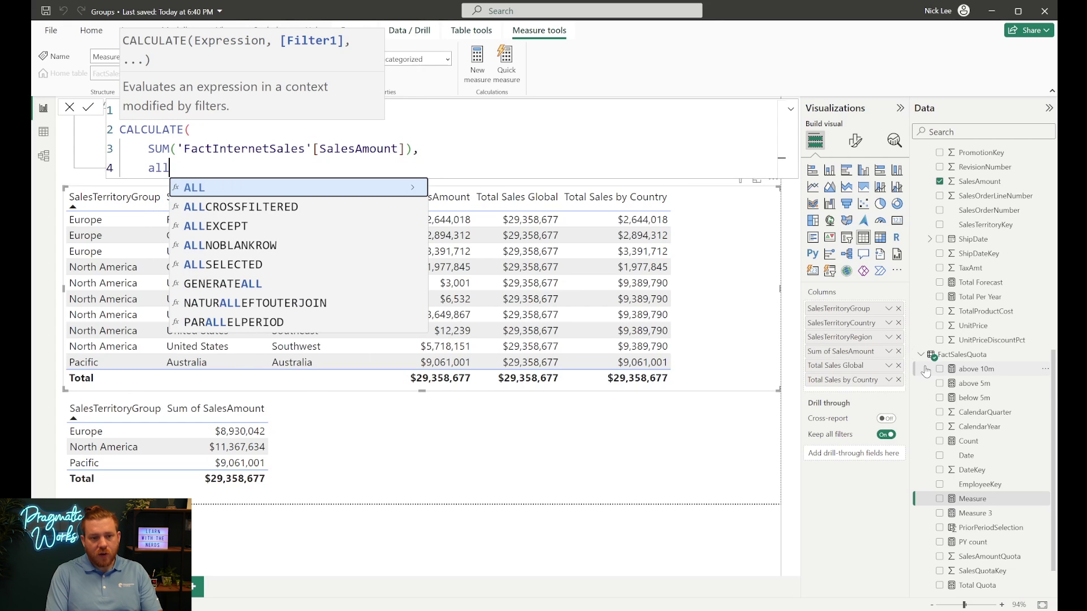
key(Tab)
text(')
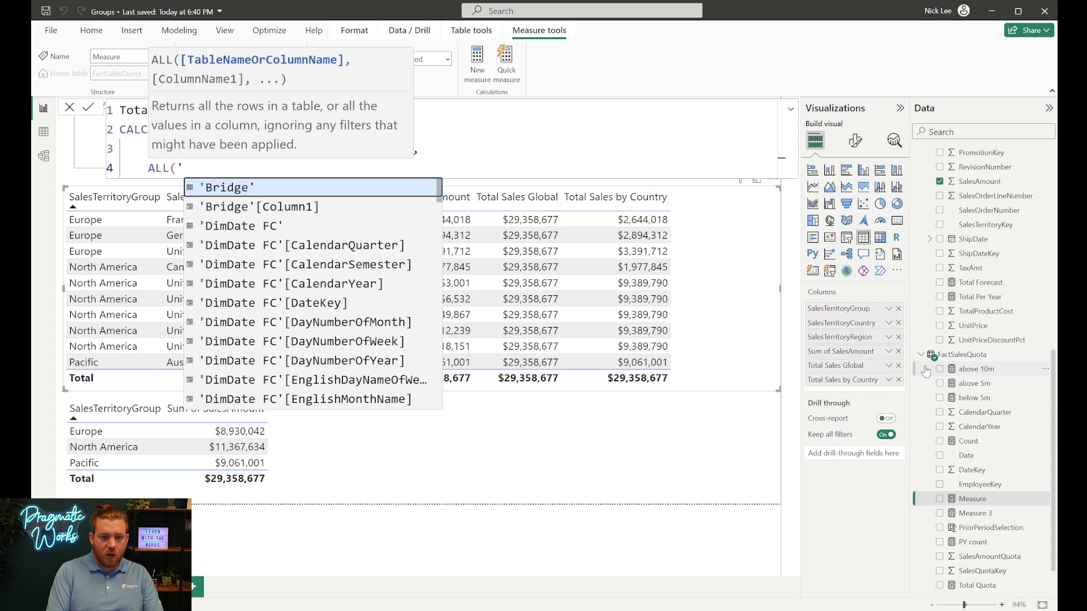
text(region)
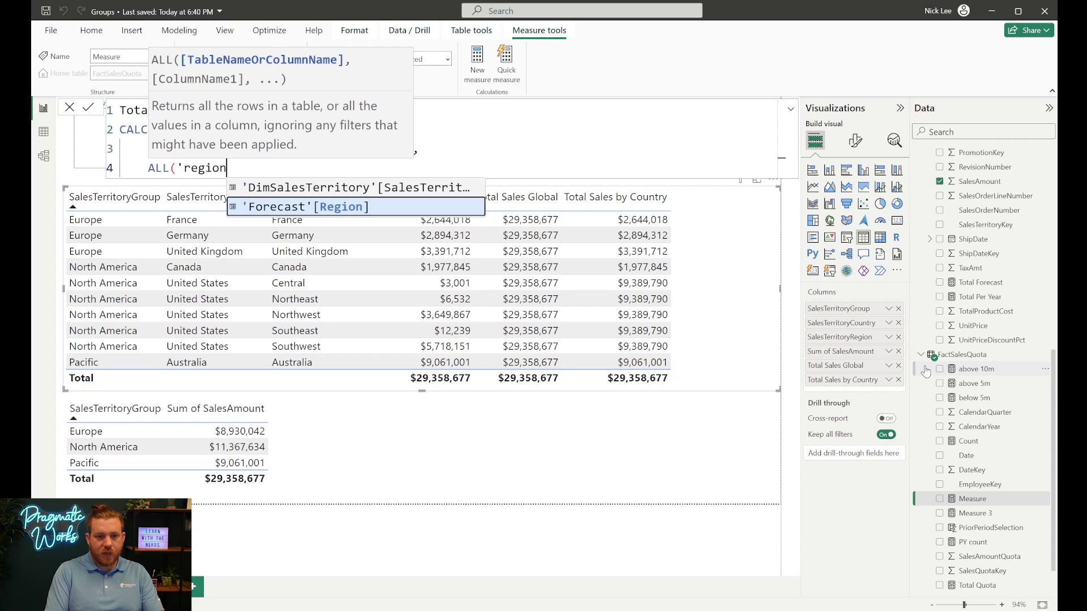
key(Up)
key(Tab)
text(,)
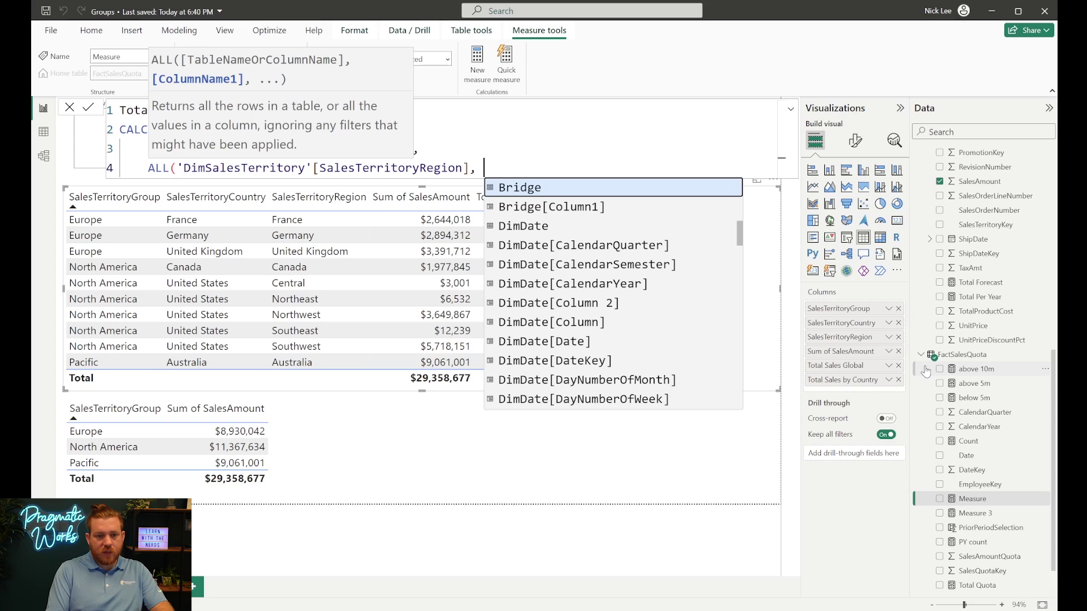
Add DimSalesTerritory[SalesTerritoryCountry] as the second ALL column, close both functions and commit the Total Sales by Group measure.
text( country)
key(Tab)
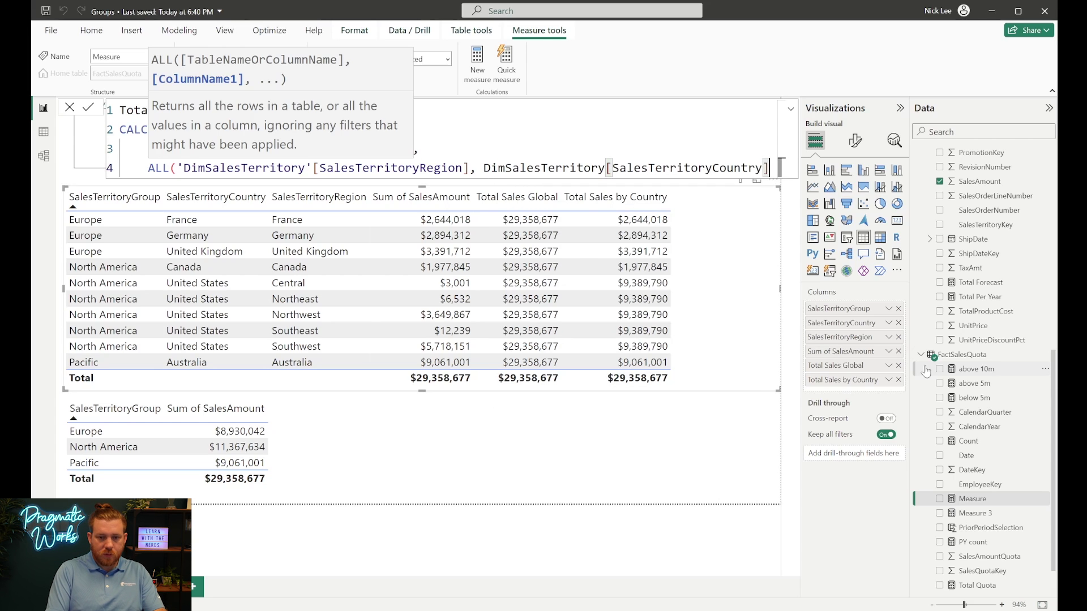
text())
key(Return)
text())
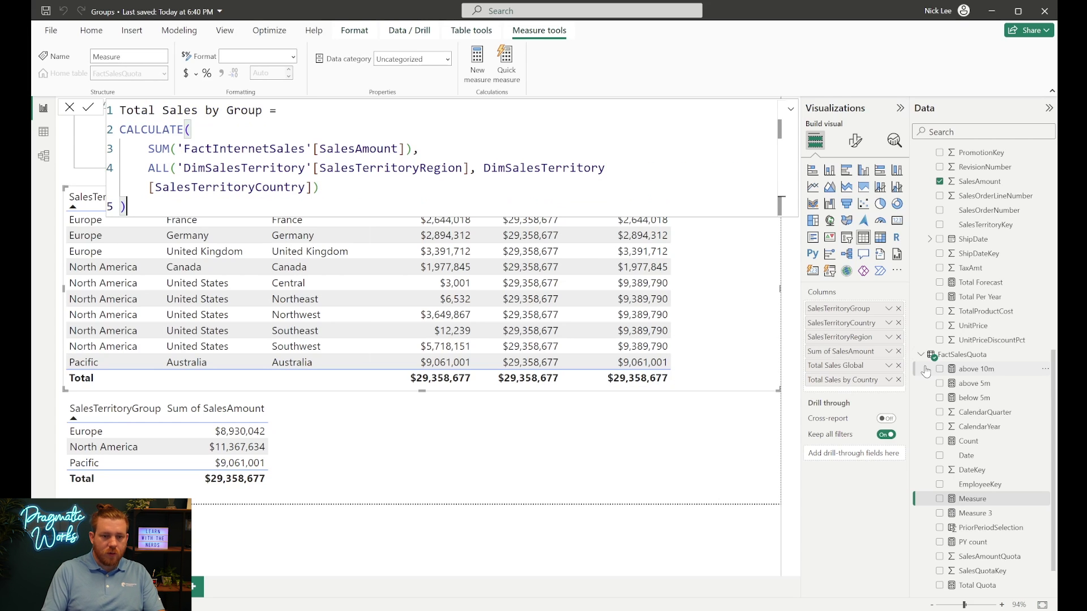
key(Return)
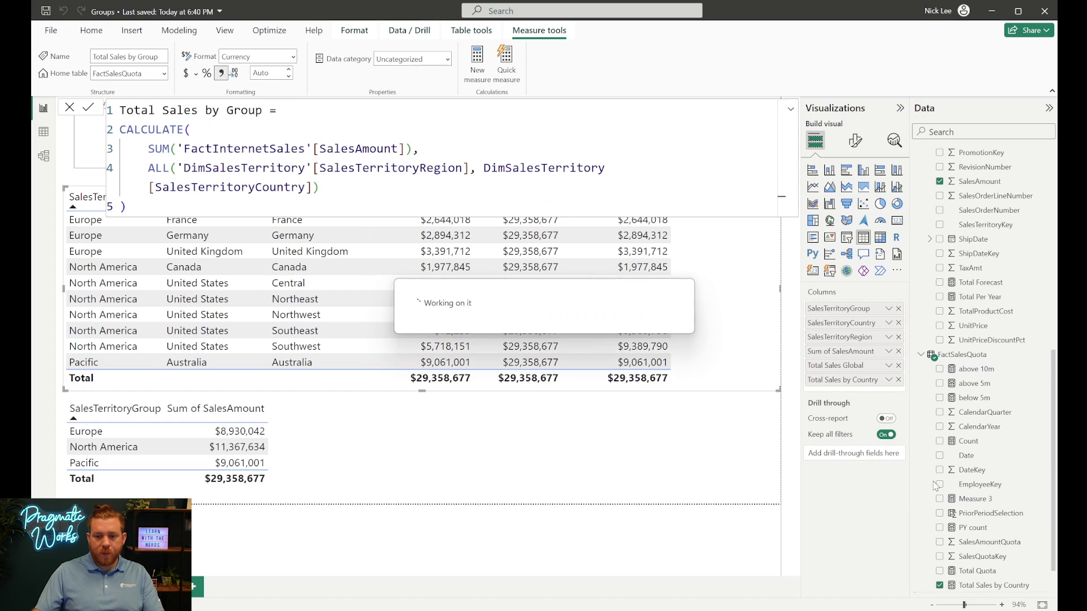
Add the Total Sales by Group measure to the sales territory table and collapse the formula display.
scroll(958, 551, down, 2)
click(939, 556)
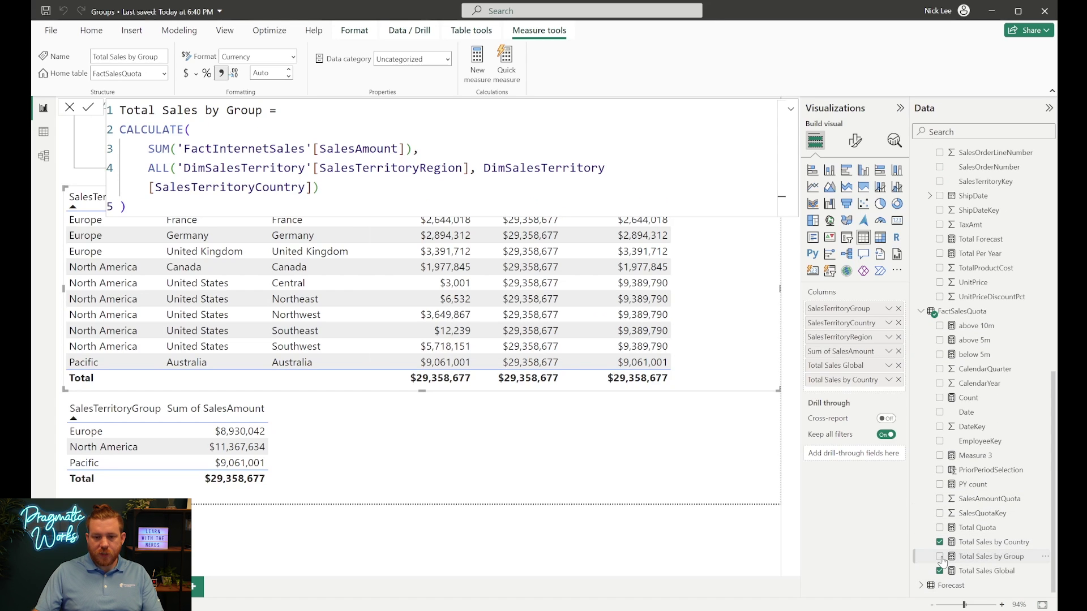
click(791, 109)
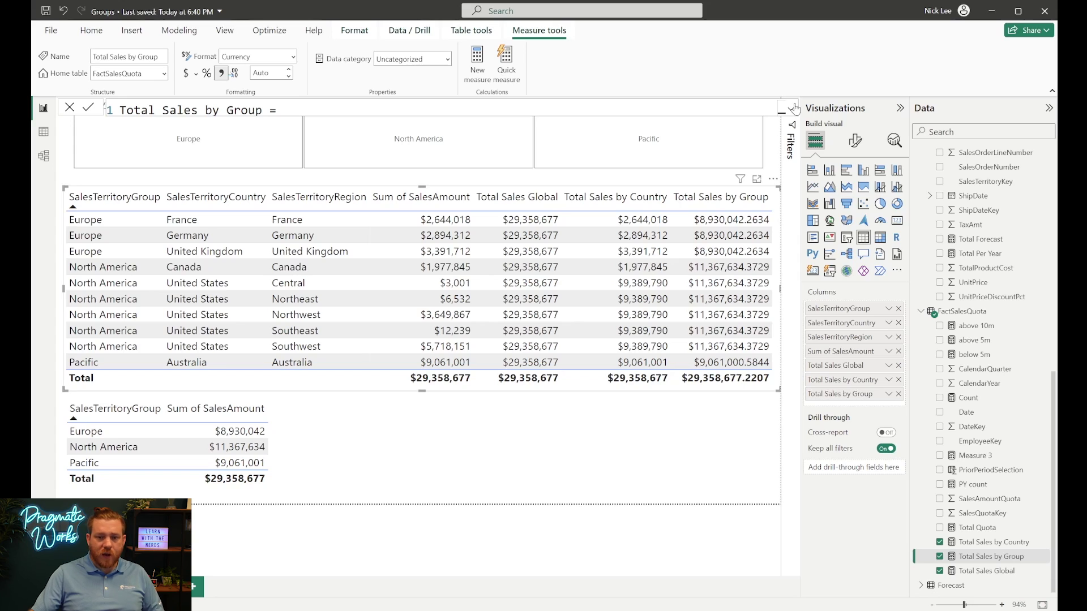
Reopen the full Total Sales by Group formula and replace the ALL function and its two columns with an empty ALLEXCEPT function.
click(792, 107)
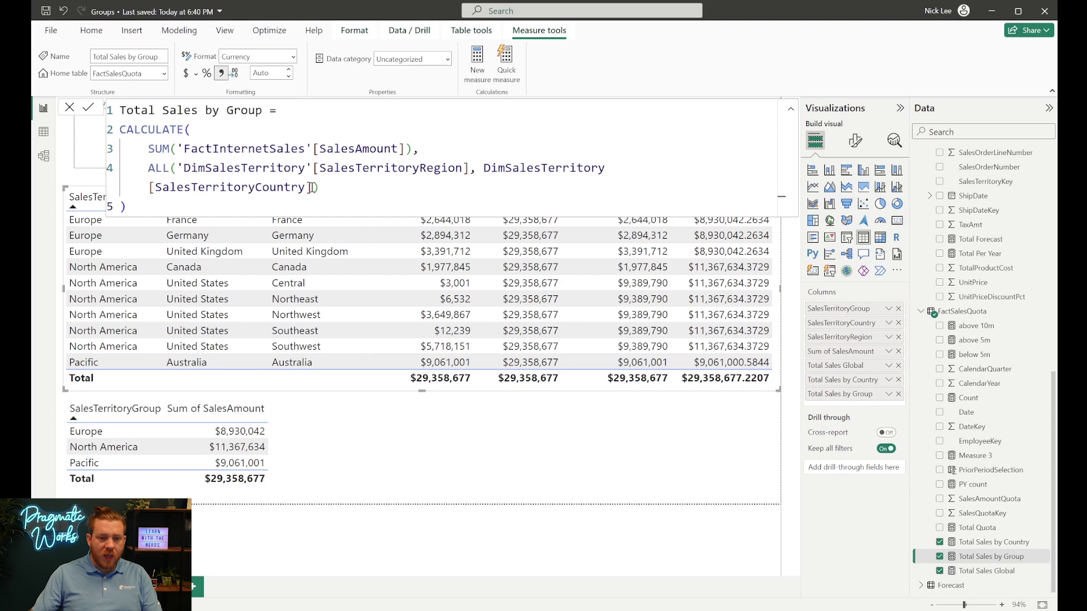
drag(313, 188, 170, 167)
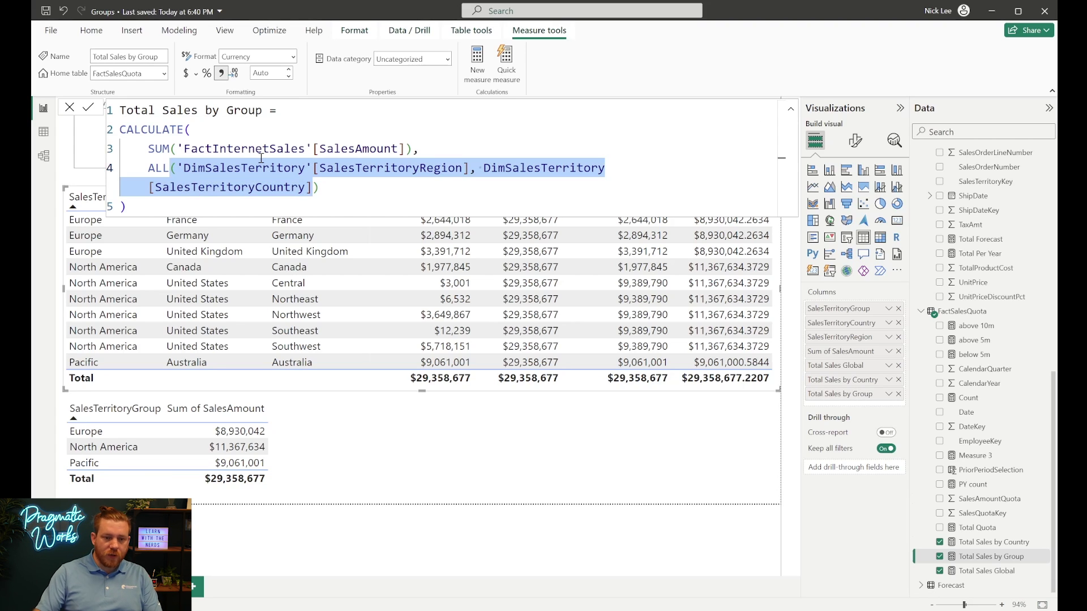
key(BackSpace)
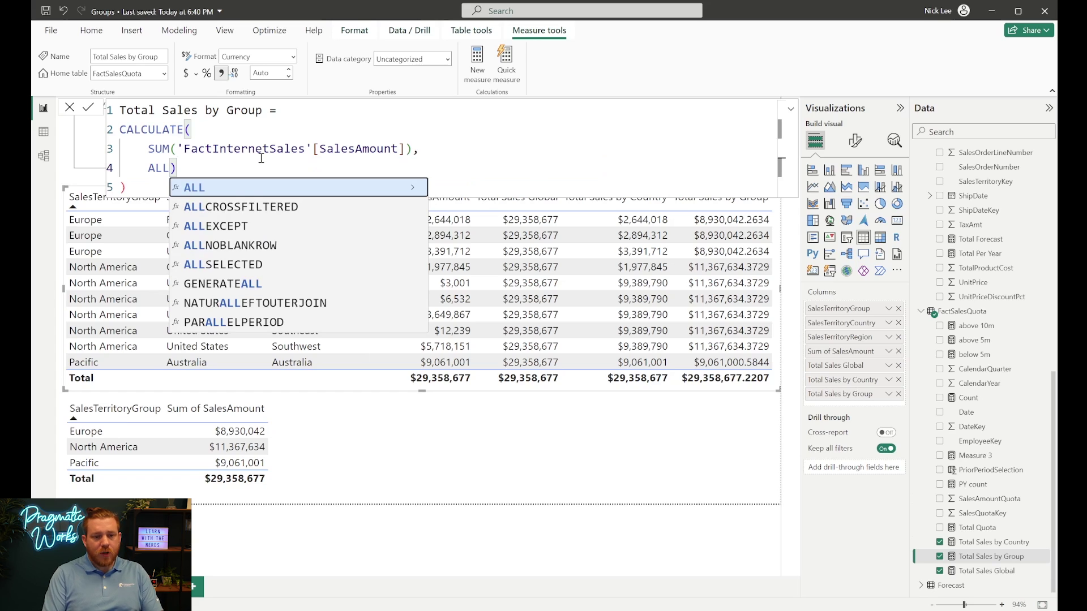
text(EXCEPT()
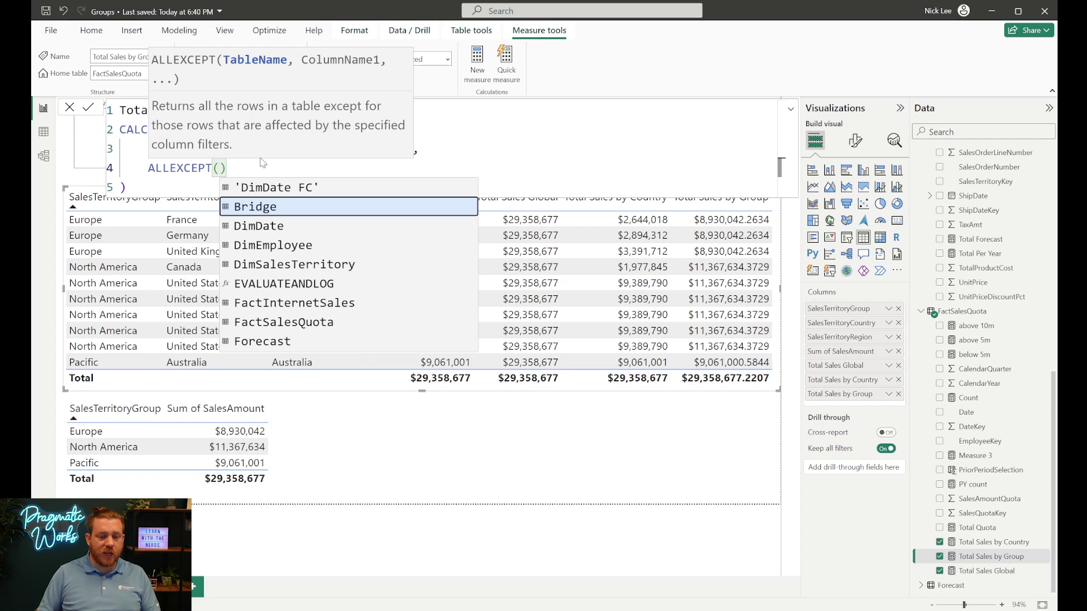
Enter 'FactInternetSales' as the table argument of ALLEXCEPT.
text(')
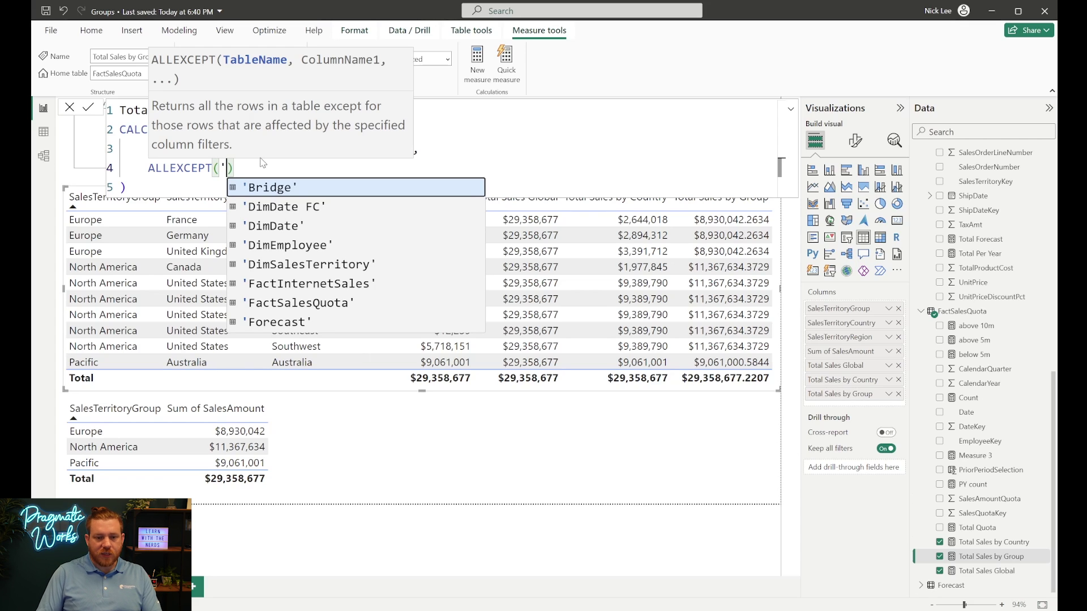
key(Down)
key(Down)
key(Down)
key(Down)
key(Down)
key(Tab)
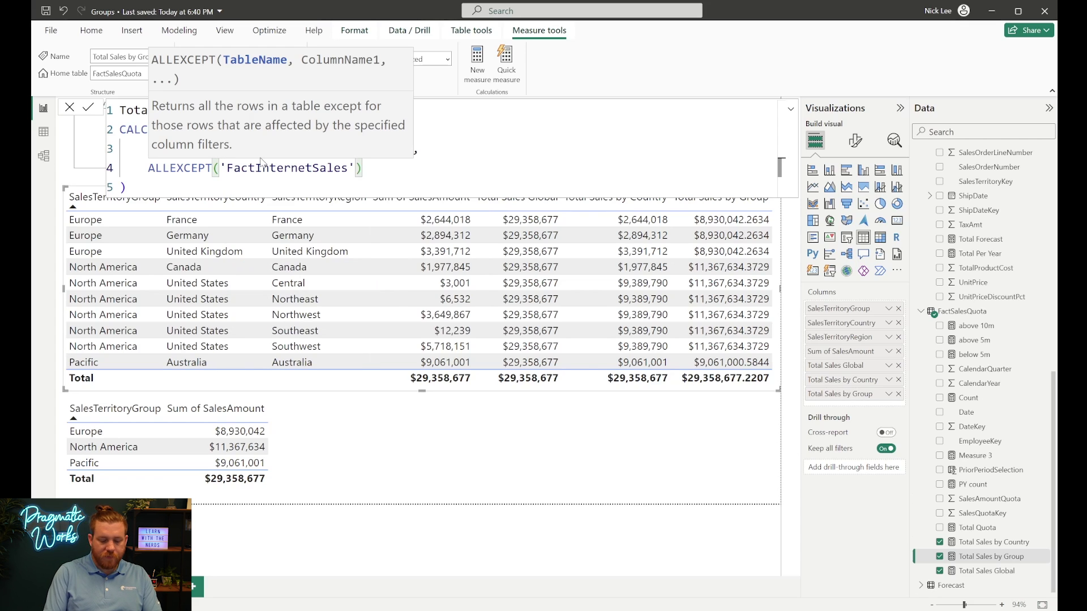
Add 'DimSalesTerritory'[SalesTerritoryGroup] as the ALLEXCEPT column, commit the measure and collapse the formula display.
text(, ')
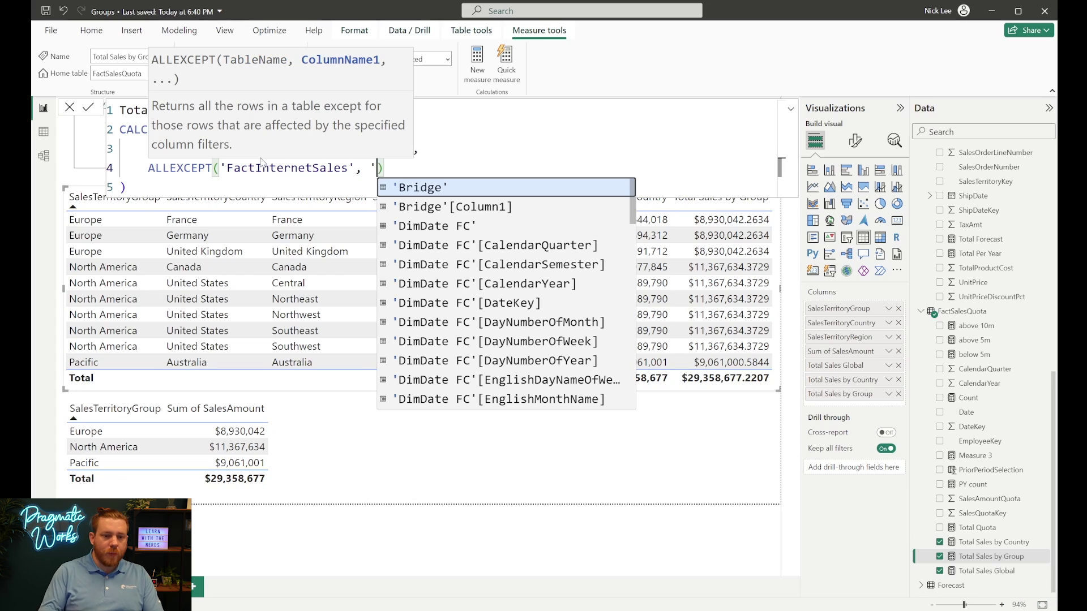
text(grou)
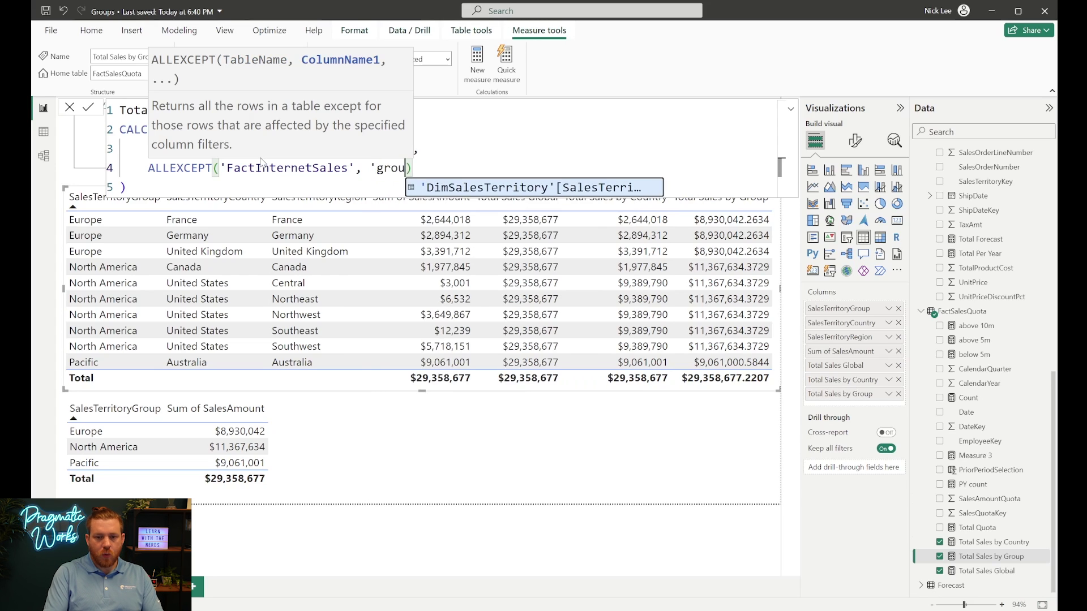
key(Tab)
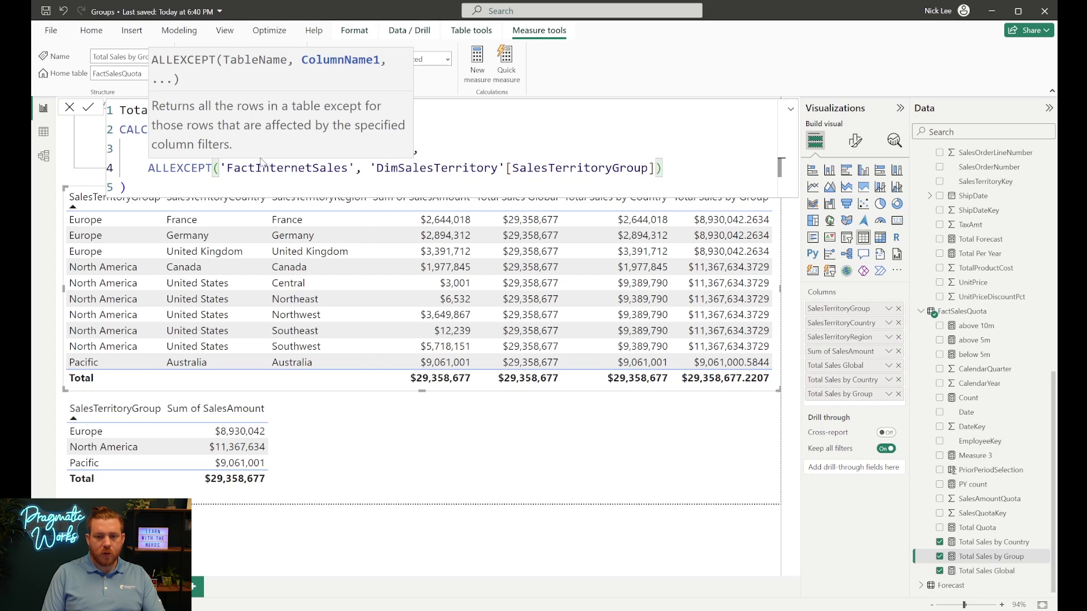
click(261, 160)
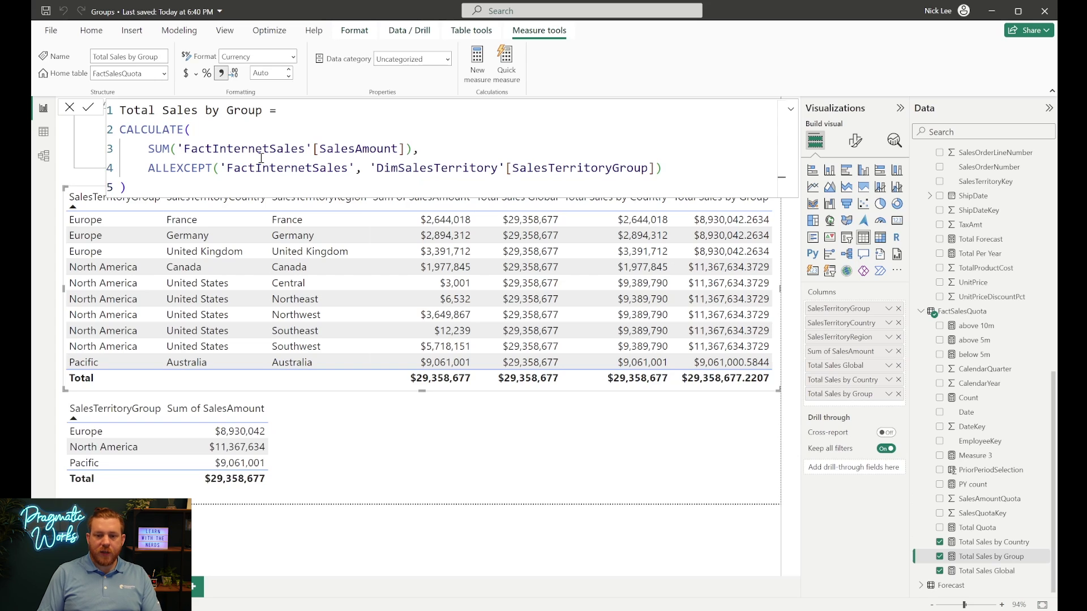
click(791, 110)
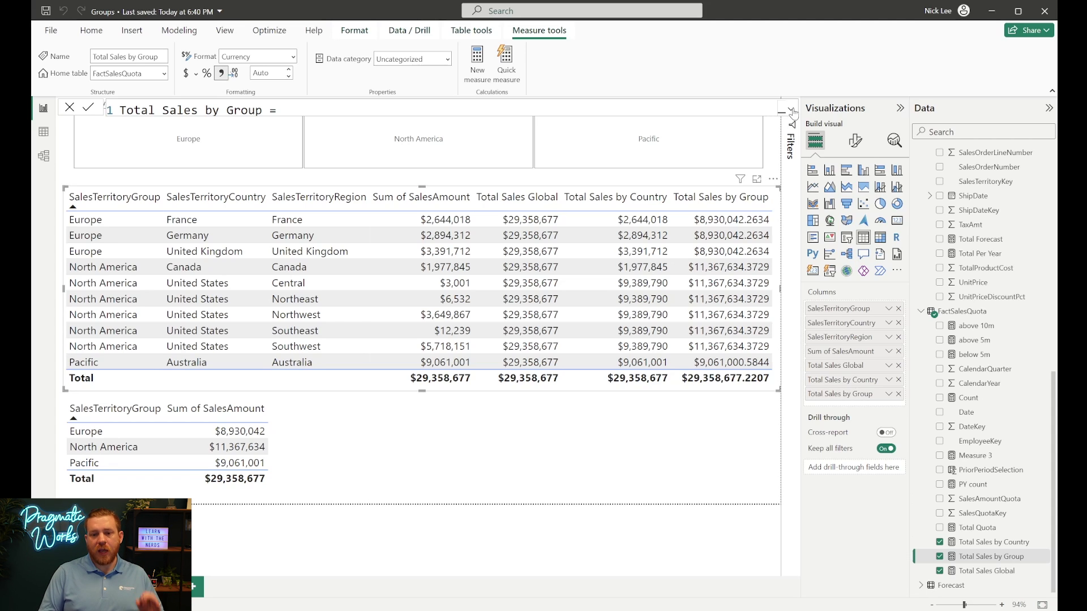
Select the smaller sales territory table and start a new measure named Total Sales Global 2 in FactSalesQuota.
click(725, 539)
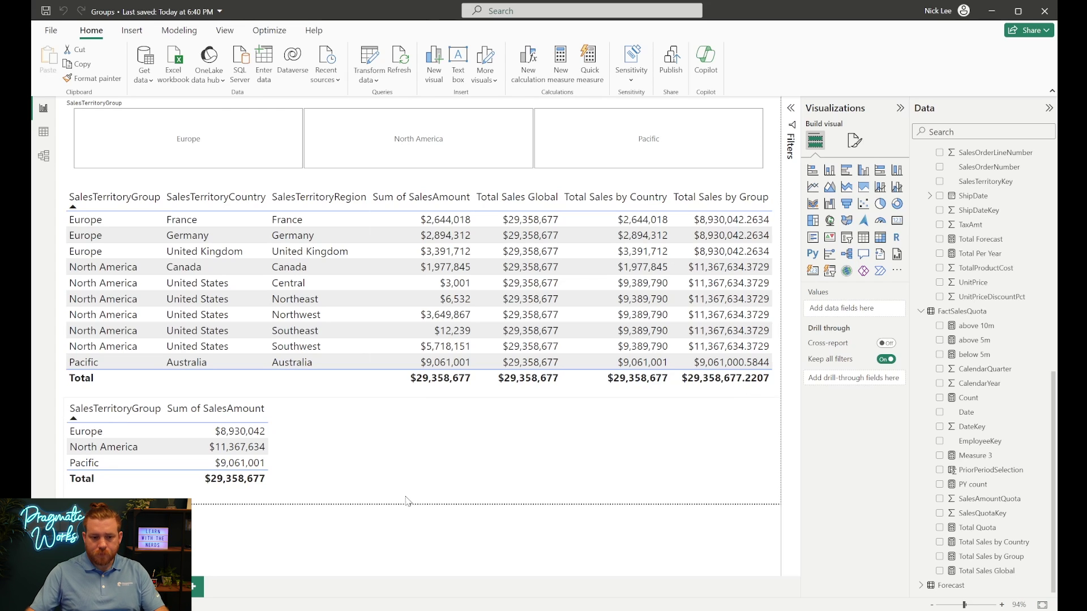
click(405, 465)
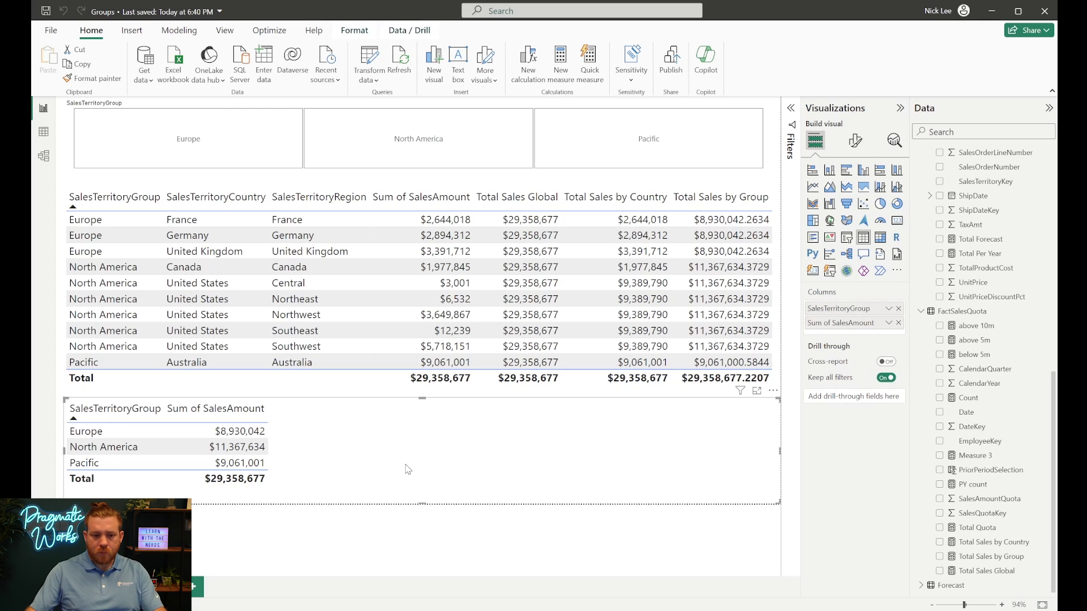
right_click(974, 317)
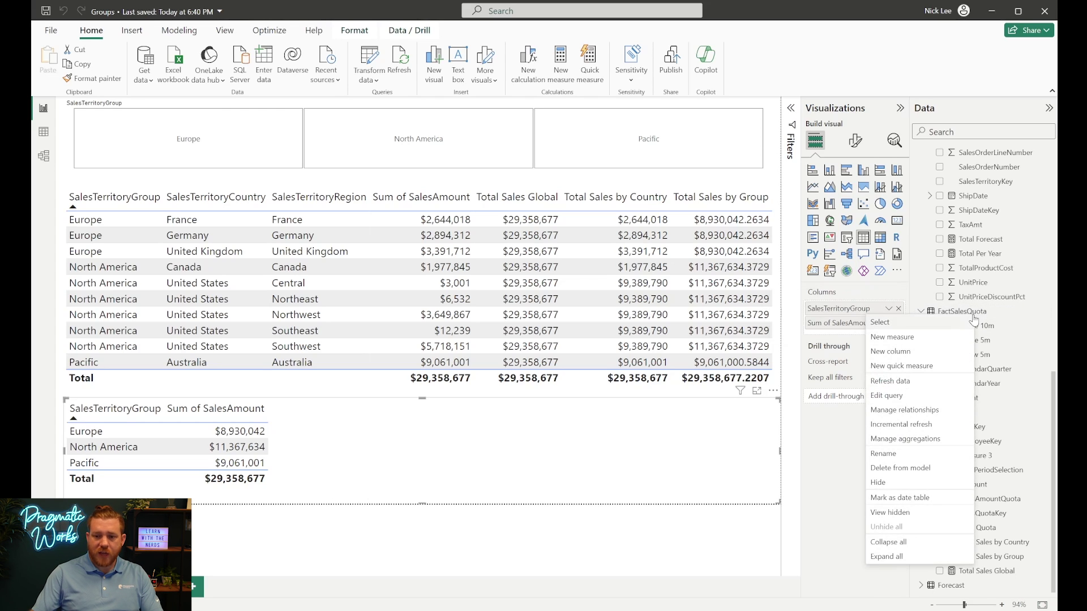
click(952, 344)
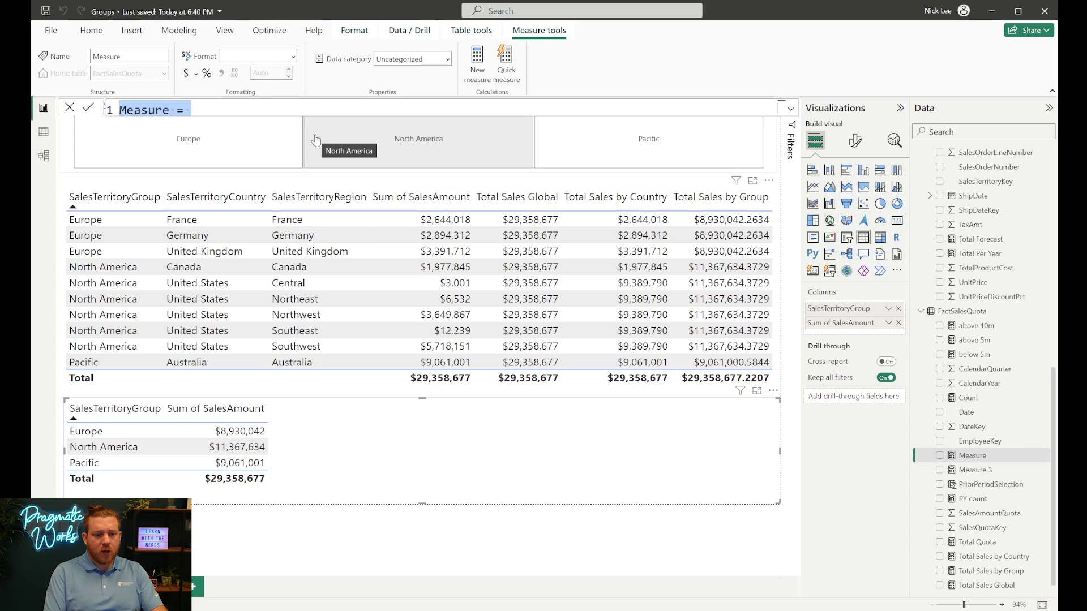
text(Total Sales)
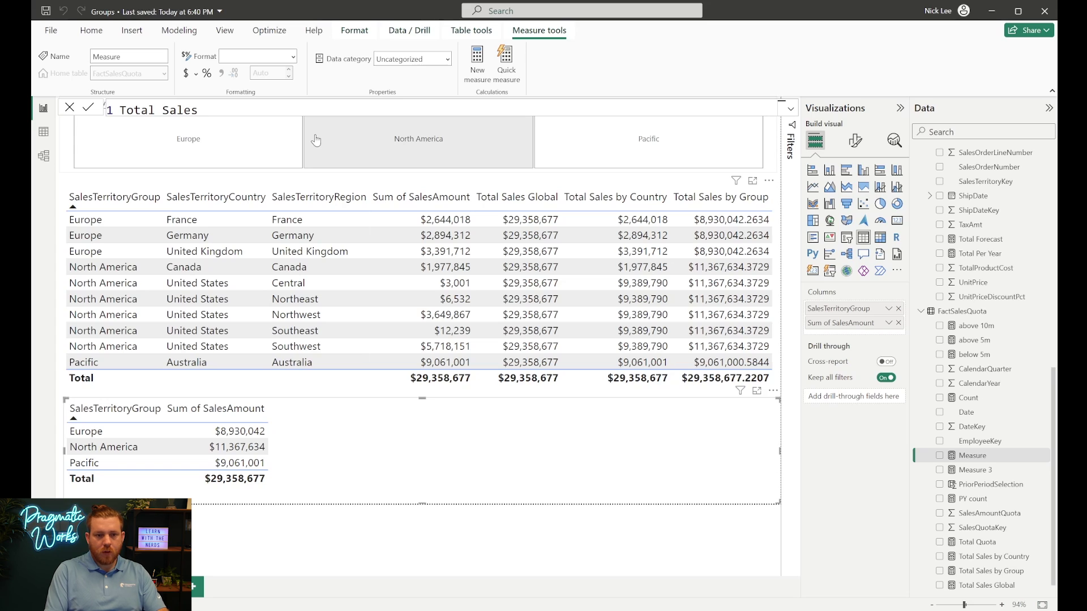
text( Global 2 =)
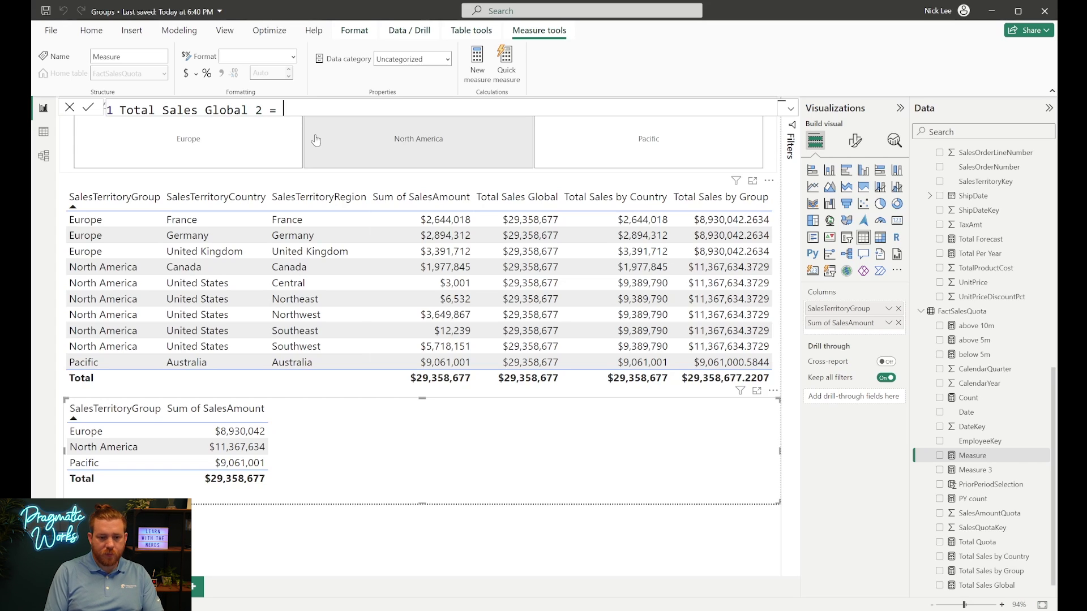
key(shift+Return)
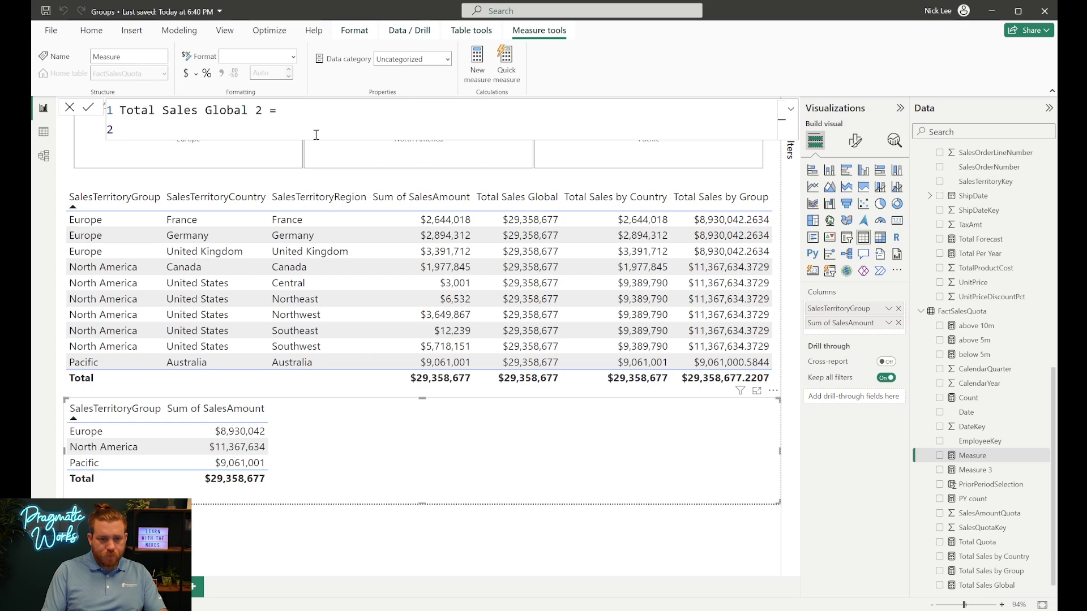
Begin the formula with CALCULATE and SUM('FactInternetSales'[SalesAmount]) as its expression.
text(calc)
key(Tab)
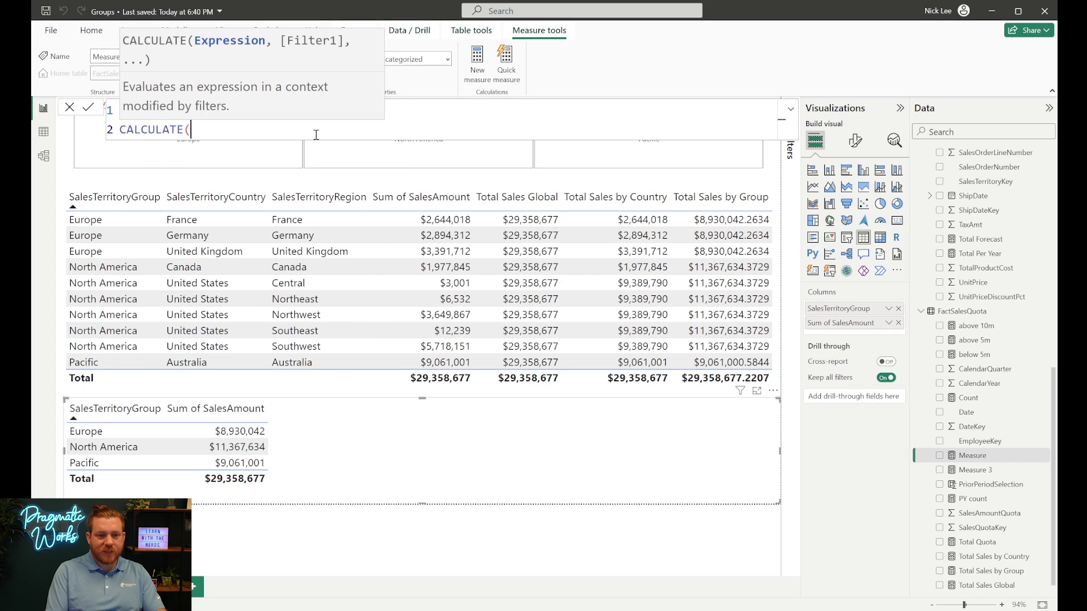
key(shift+Return)
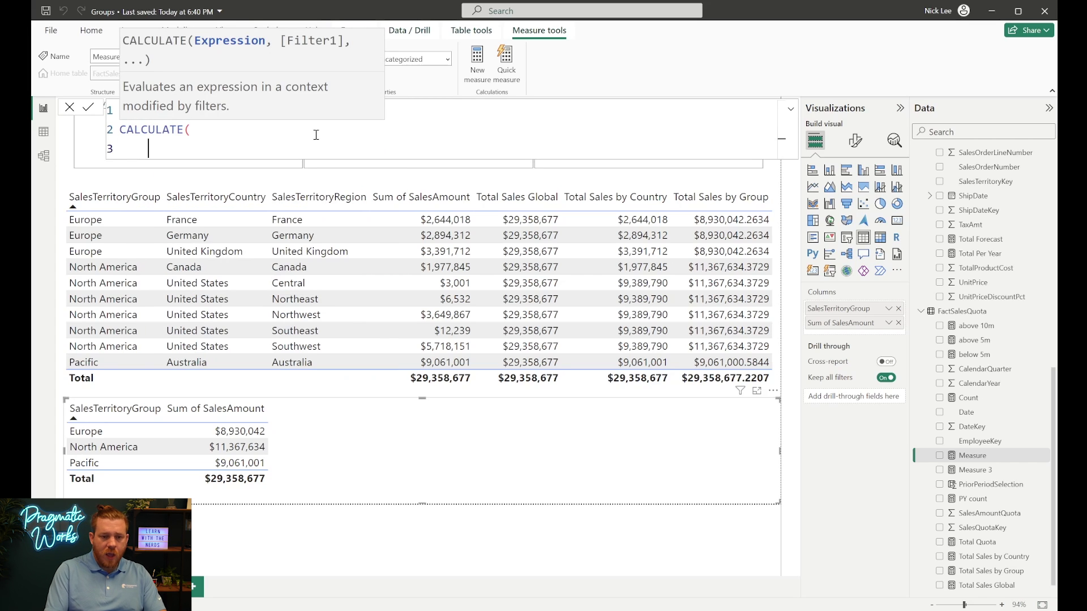
text(sum)
key(Tab)
text('salesam)
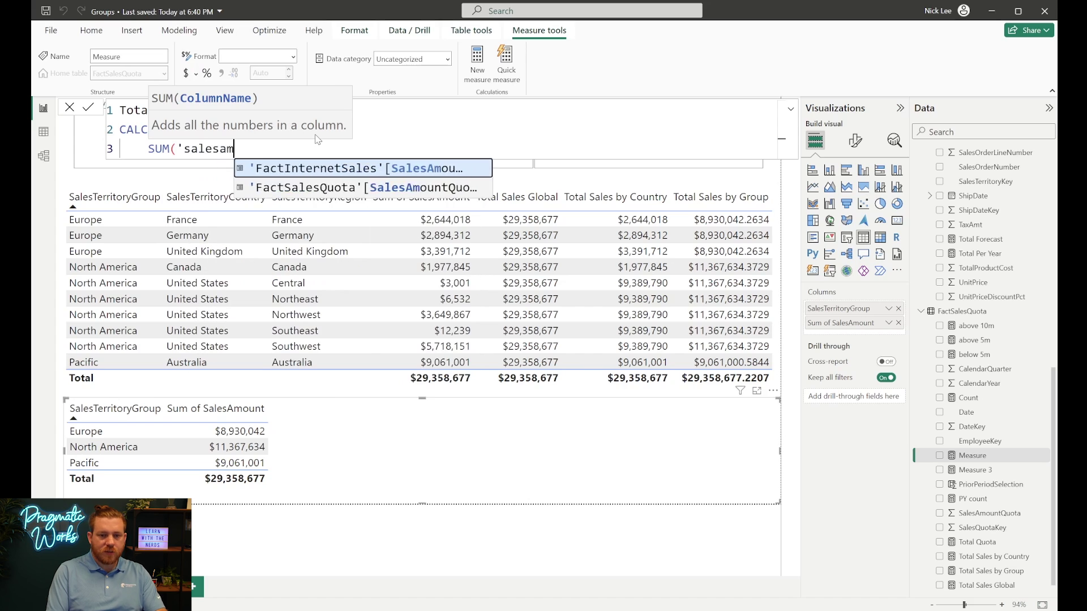
key(Tab)
text(),)
key(shift+Return)
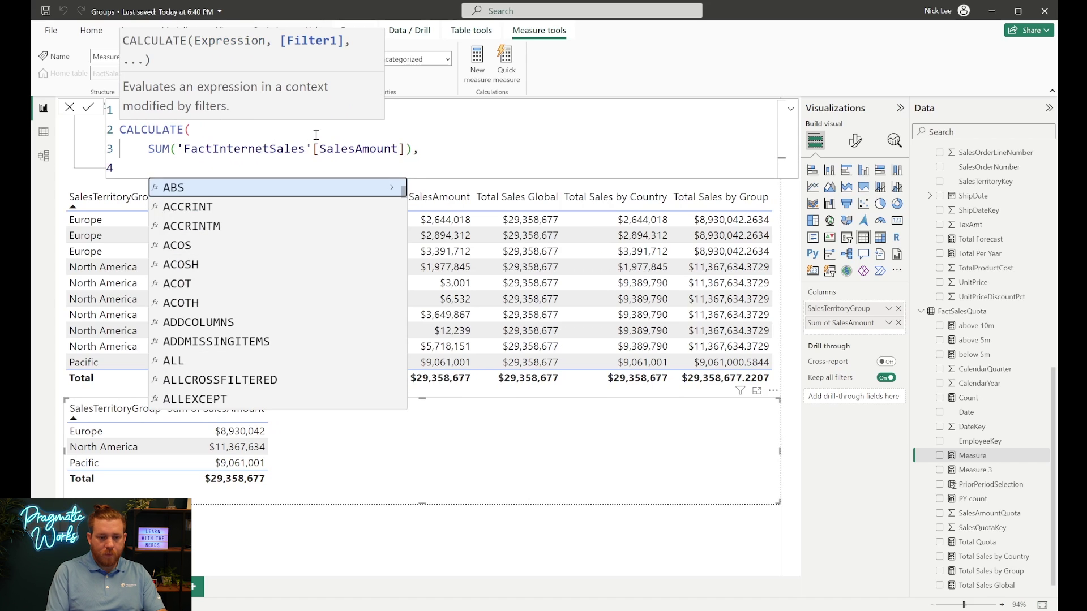
Add ALL('FactInternetSales') as the CALCULATE filter, close the formula and commit the measure.
text(all)
key(Tab)
text('sales)
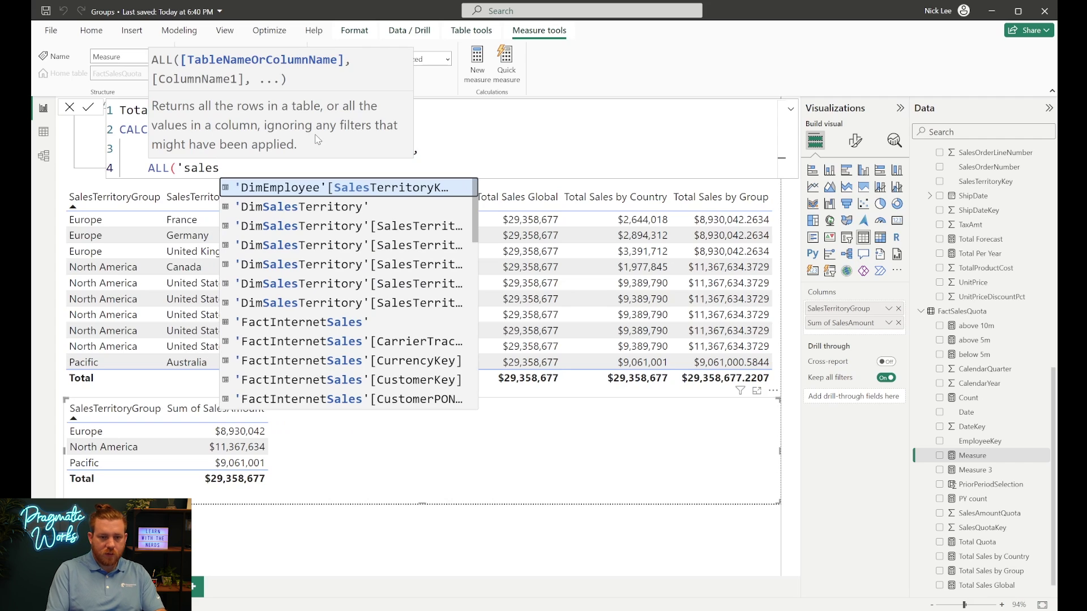
key(Down)
key(Down)
key(Down)
key(Down)
key(Down)
key(Down)
key(Down)
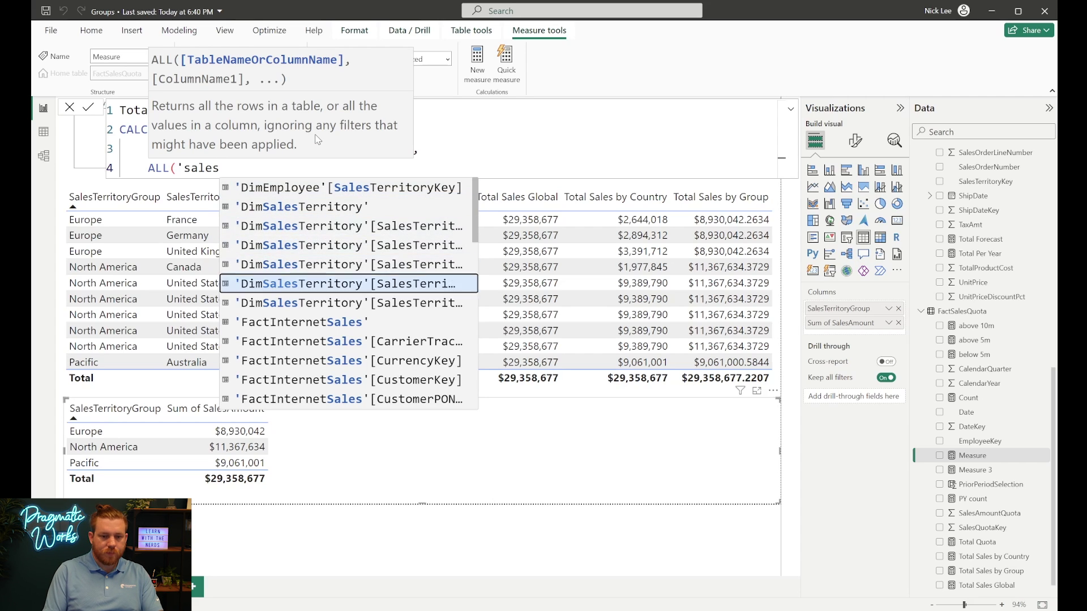
key(Tab)
text())
key(shift+Return)
text())
key(Return)
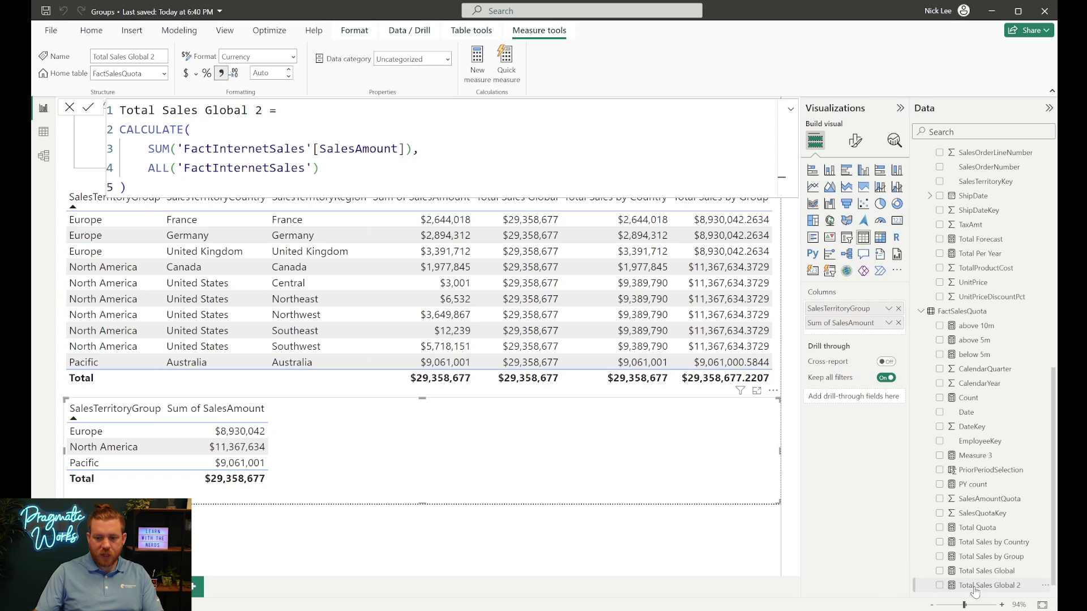
Add Total Sales Global 2 to the smaller table, then filter the report to Europe and North America with the slicer.
drag(975, 585, 405, 461)
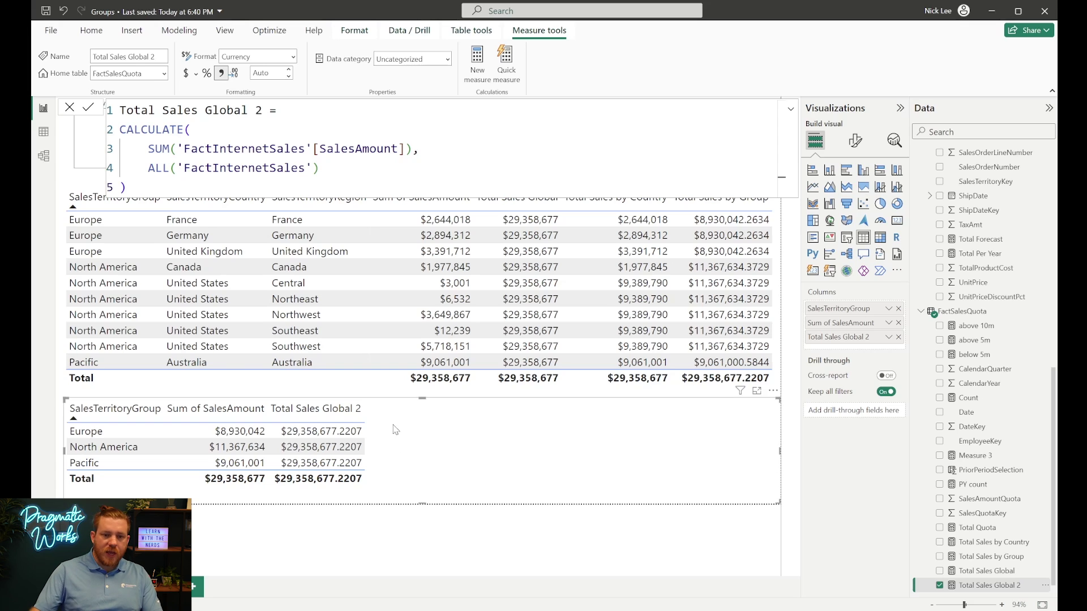
click(790, 109)
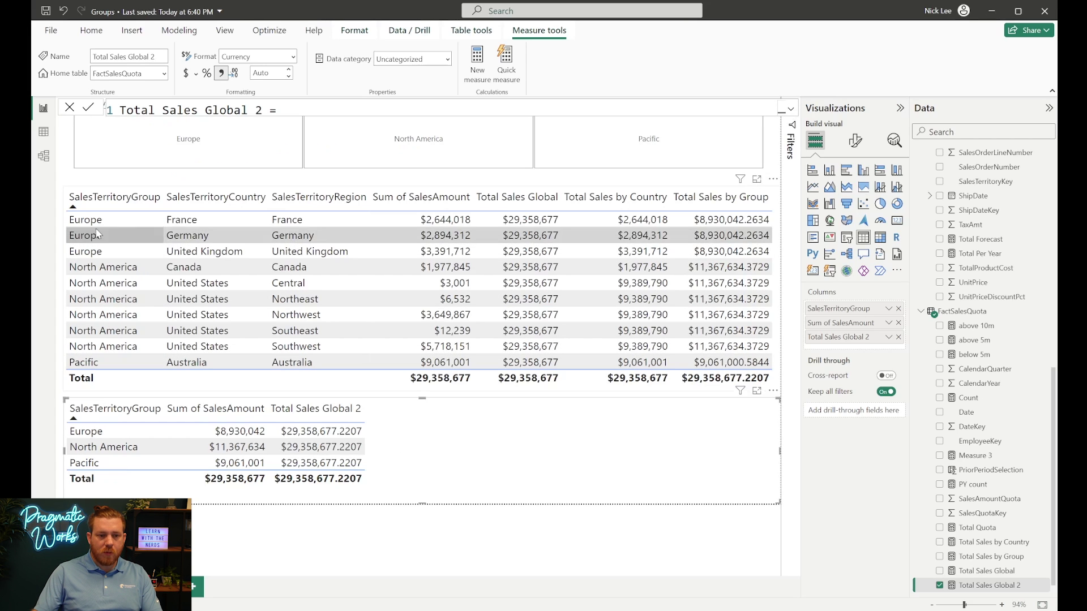
click(68, 182)
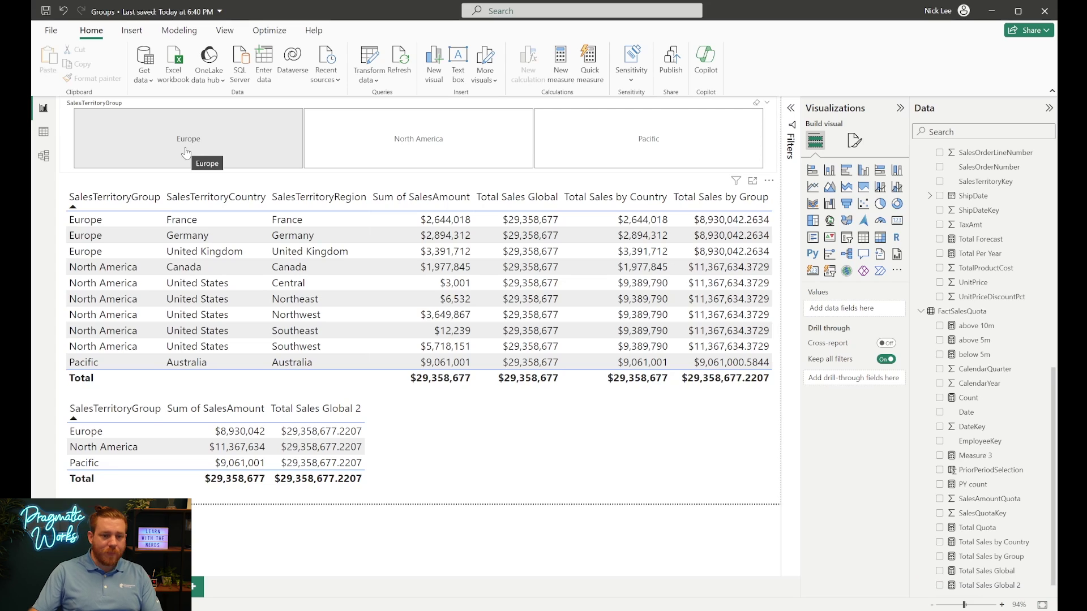
click(220, 154)
ctrl+click(395, 146)
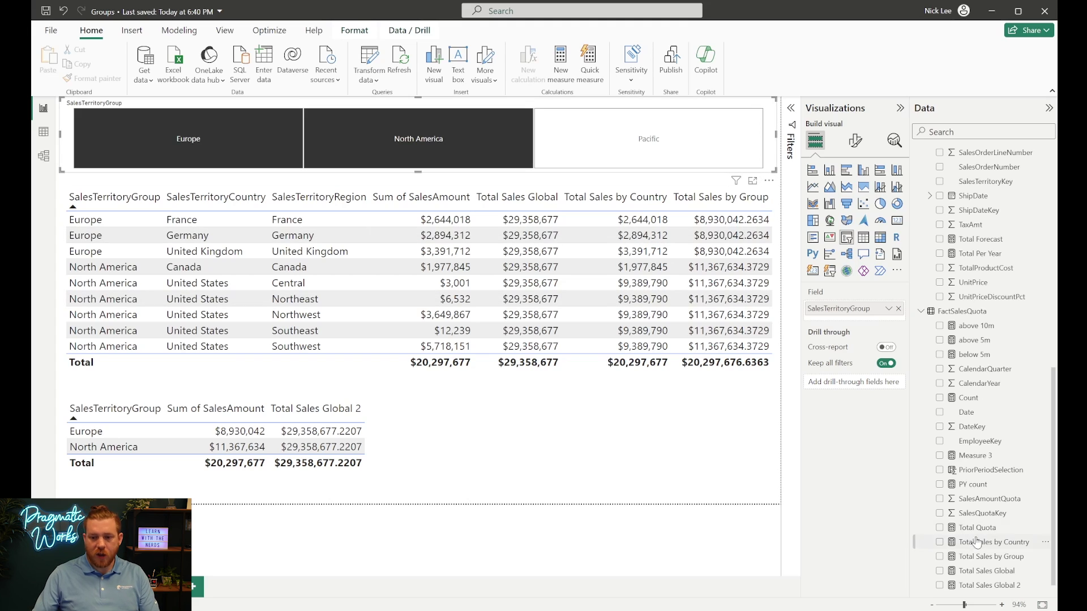
In the Total Sales Global 2 formula, replace ALL('FactInternetSales') with ALLSELECTED('DimSalesTerritory'[SalesTerritoryGroup]) and commit it.
click(1001, 585)
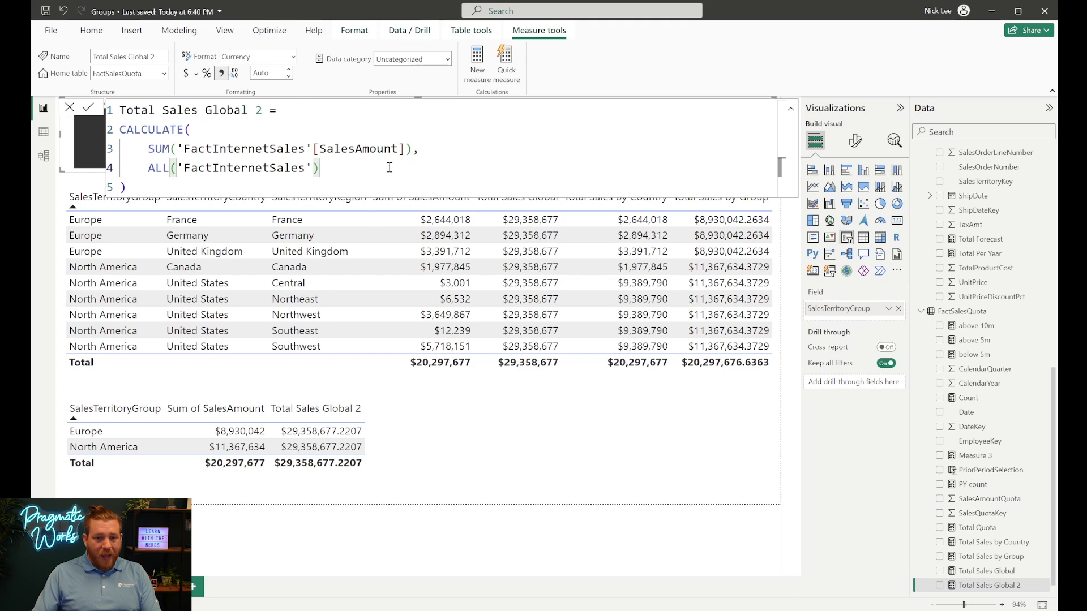
drag(320, 168, 170, 169)
key(BackSpace)
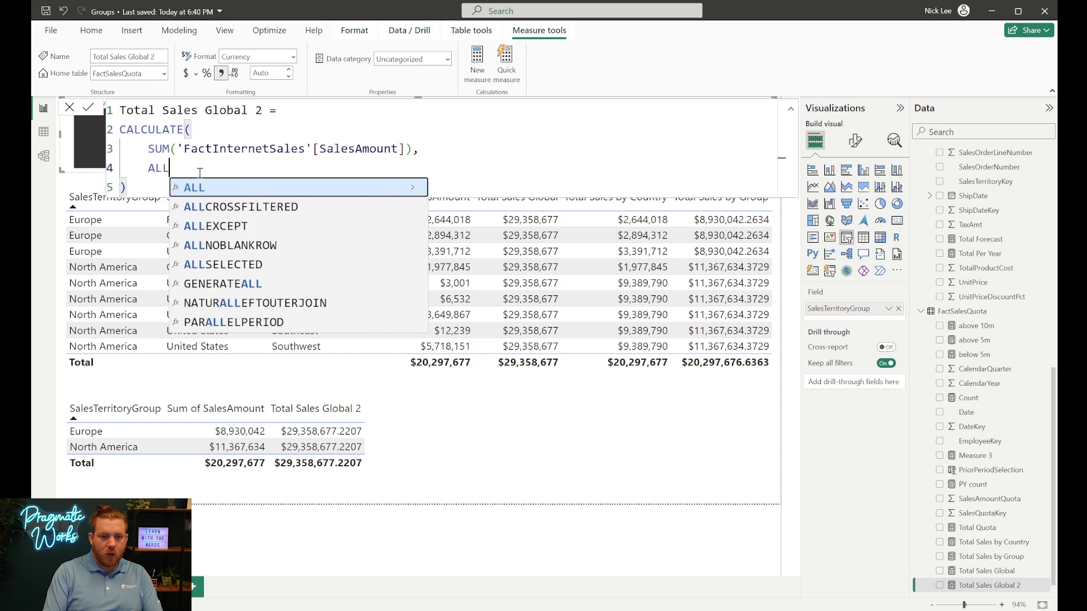
text(SELECTED()
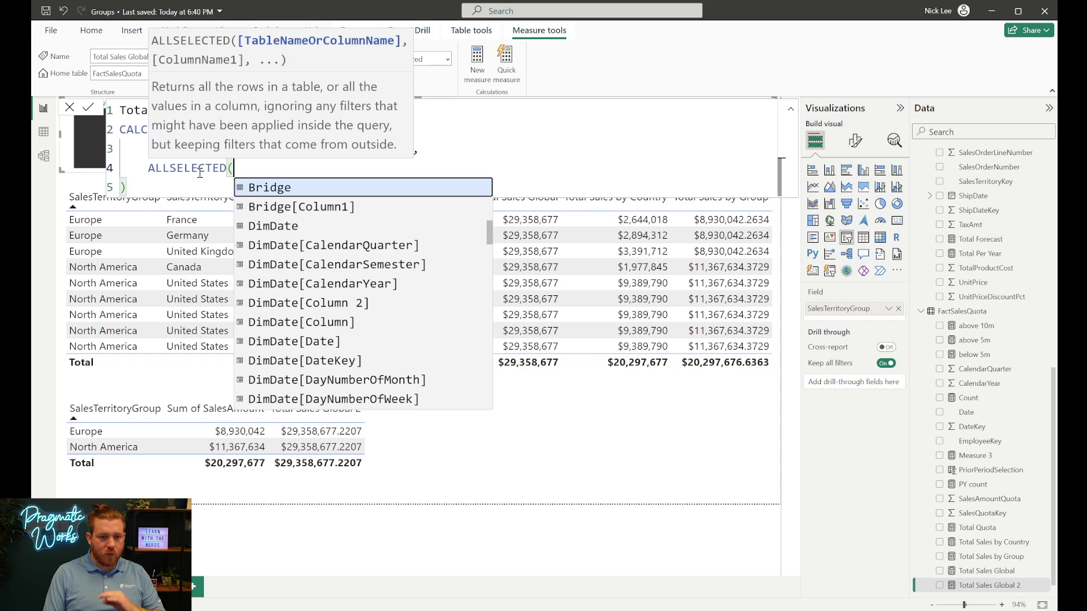
text(')
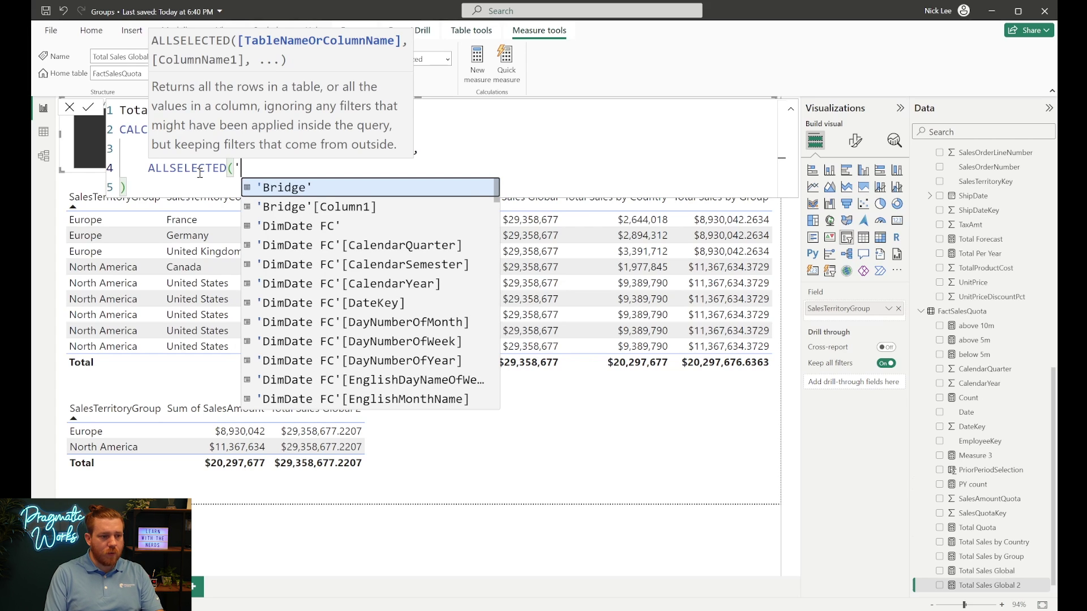
text(salest)
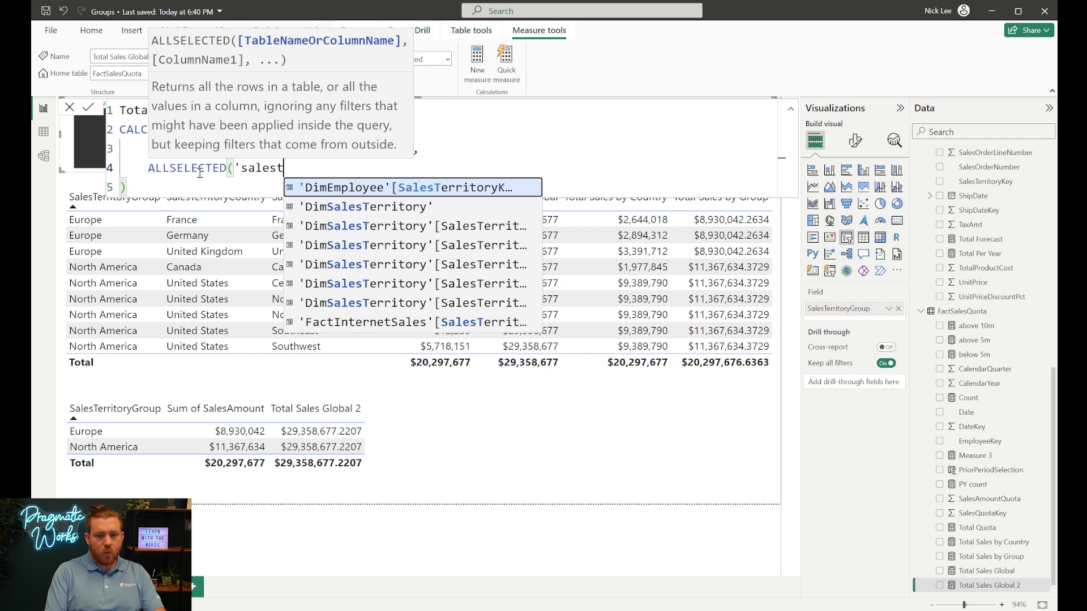
text(errito)
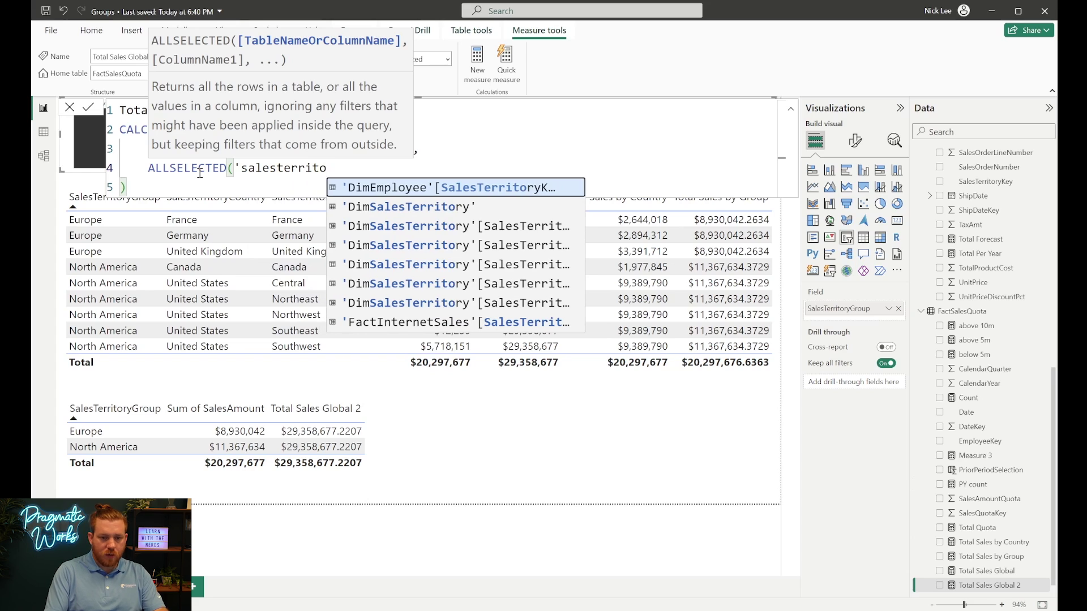
key(BackSpace)
key(BackSpace)
key(BackSpace)
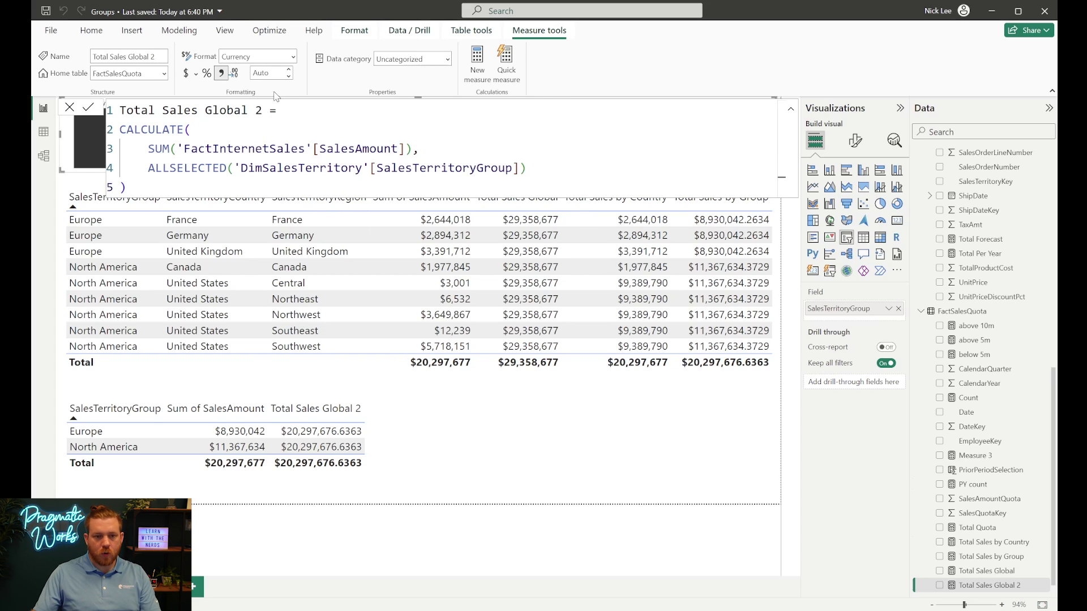
Set the decimal places of Total Sales Global 2 to 0 and collapse the formula display.
click(289, 76)
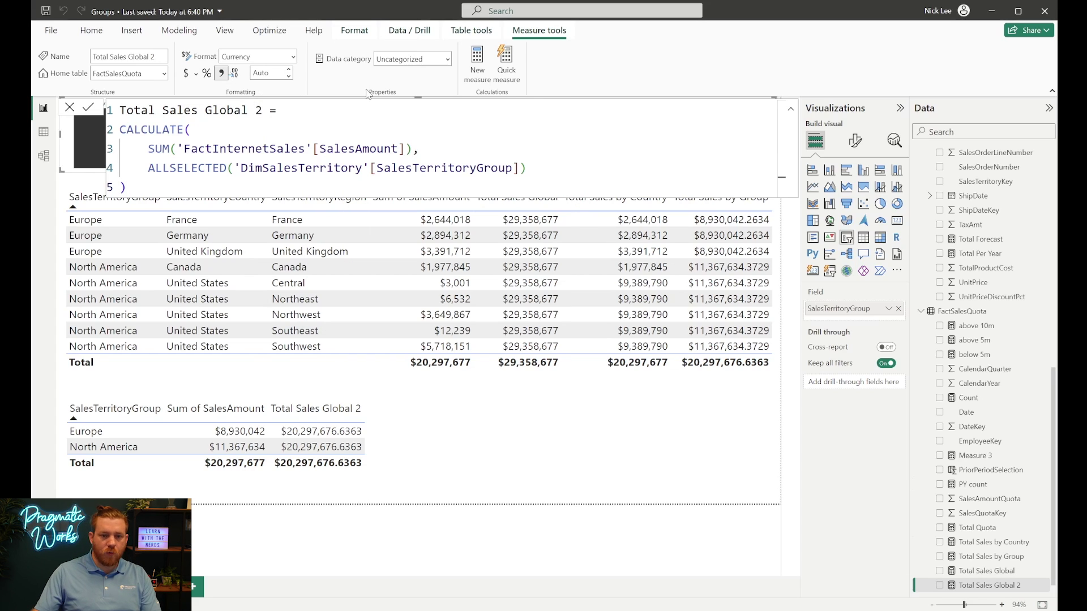
click(791, 108)
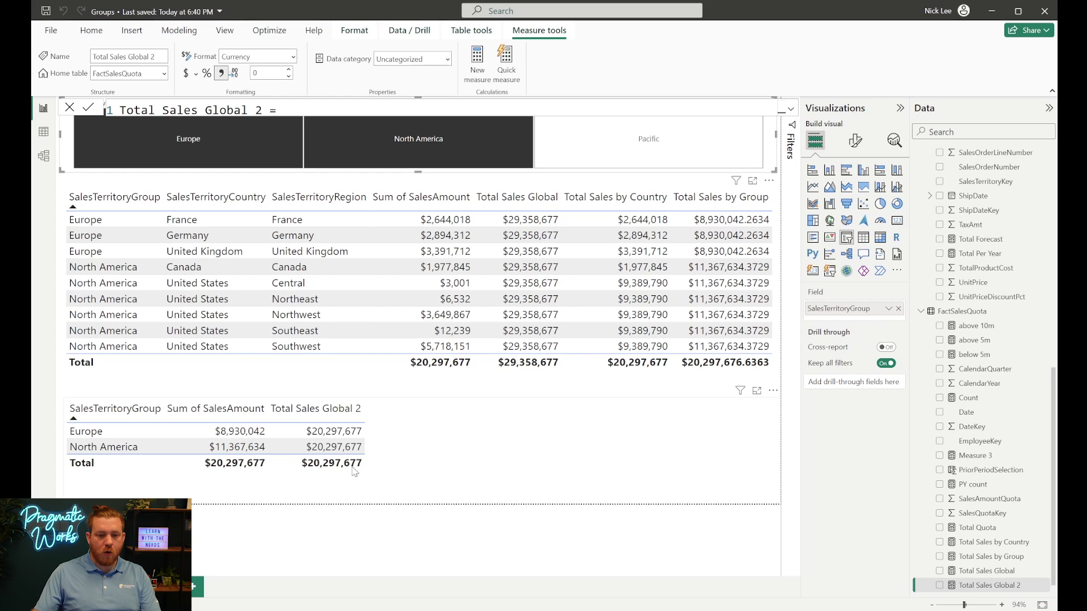
Switch the slicer between Europe and Pacific selections to examine how Total Sales Global 2 responds.
click(423, 157)
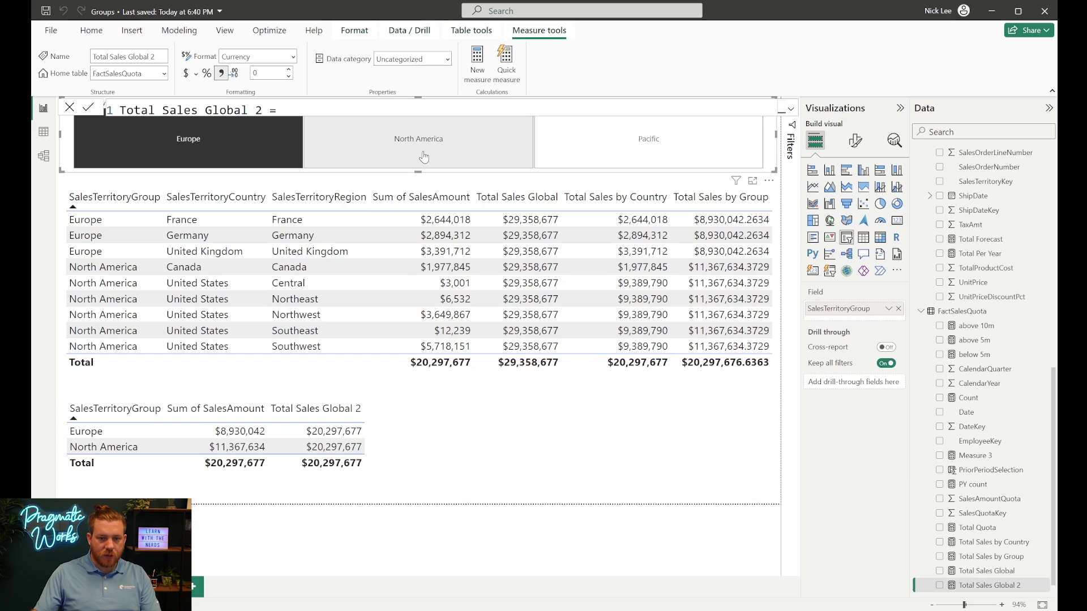
click(237, 159)
click(237, 159)
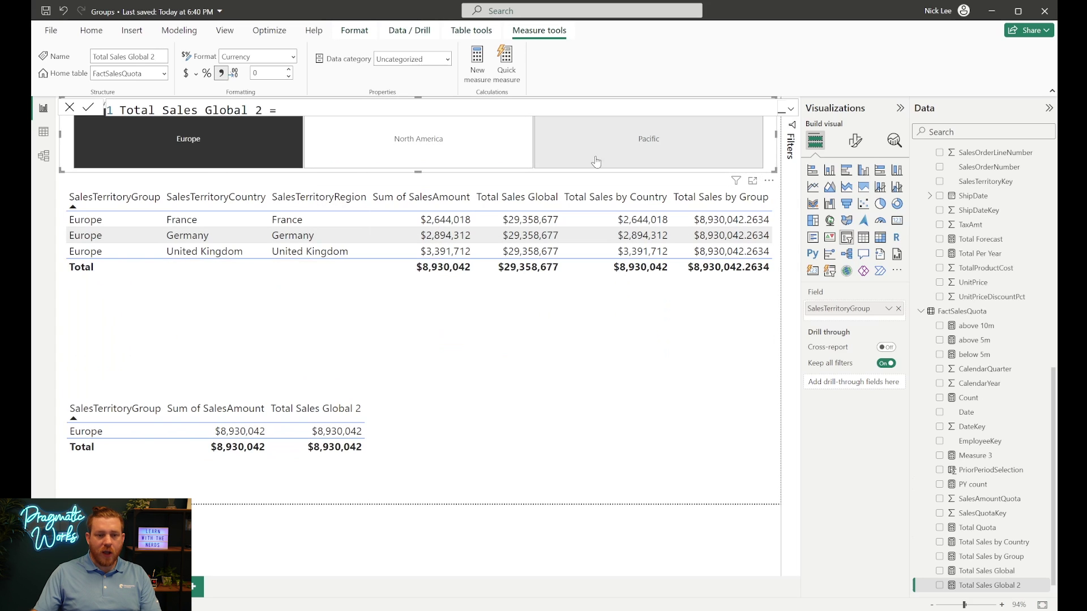
click(643, 158)
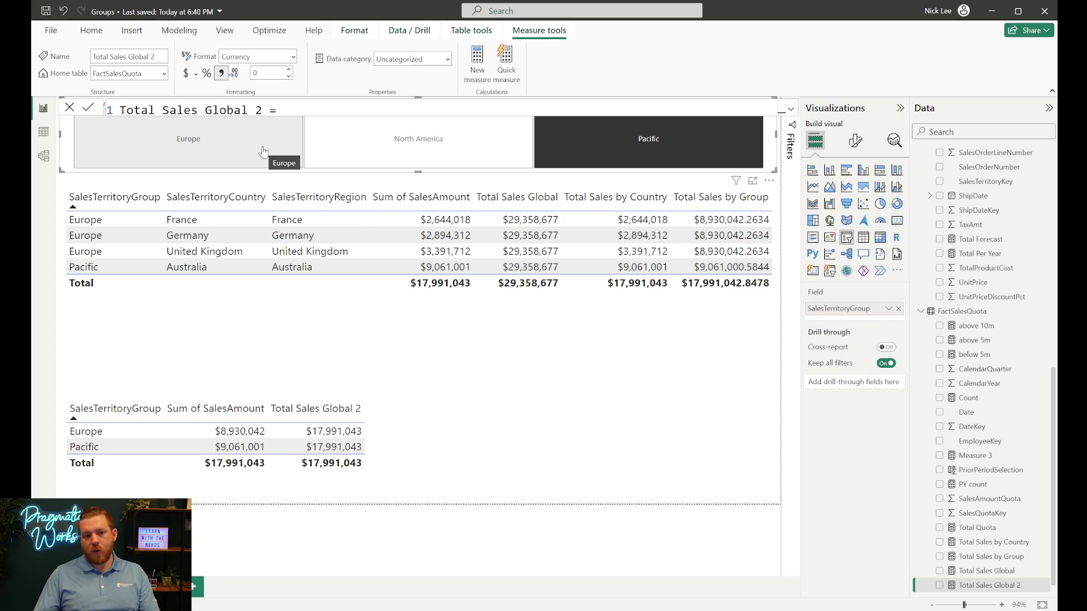
Remove the Total Sales Global and Total Sales by Group measures from the larger sales territory table.
click(534, 468)
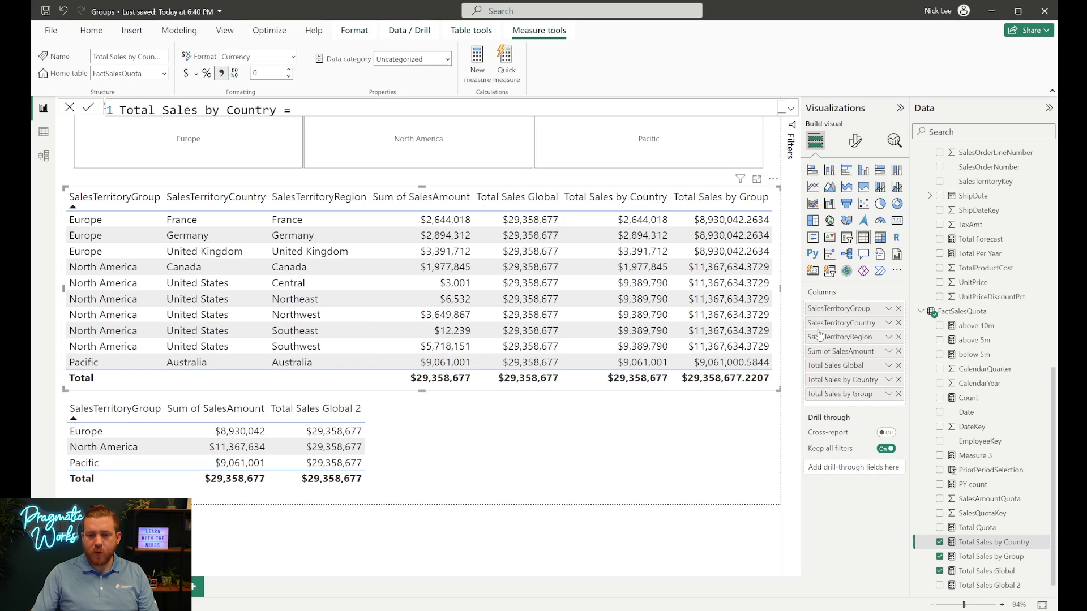
click(898, 366)
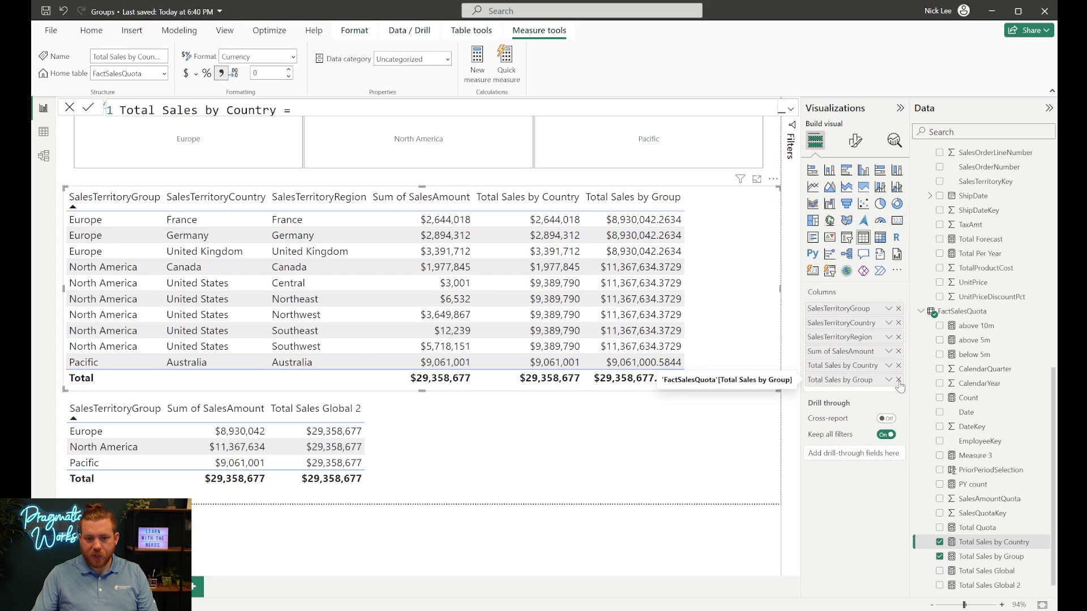
click(899, 380)
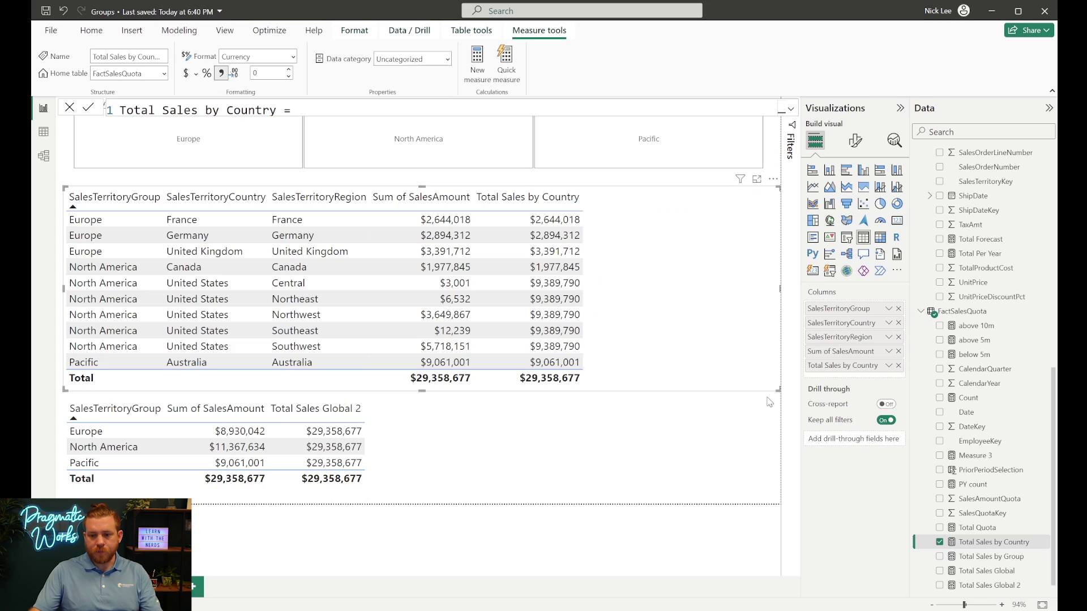
In the Total Sales by Country formula, replace the ALL filter with REMOVEFILTERS('DimSalesTerritory'[SalesTerritoryRegion]) and commit it.
click(791, 108)
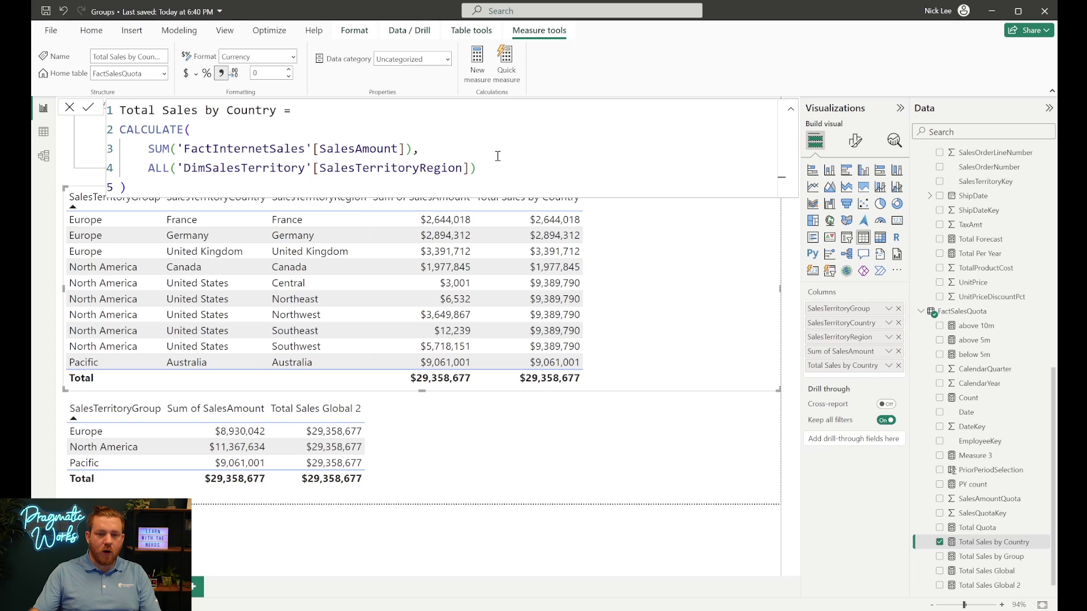
drag(476, 168, 147, 168)
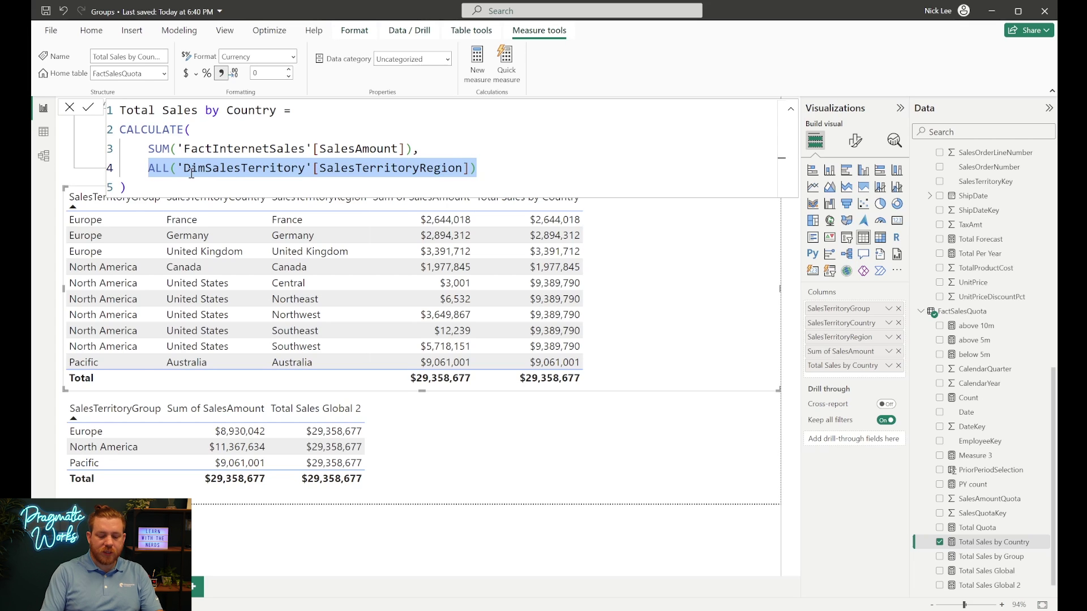
text(removi)
key(BackSpace)
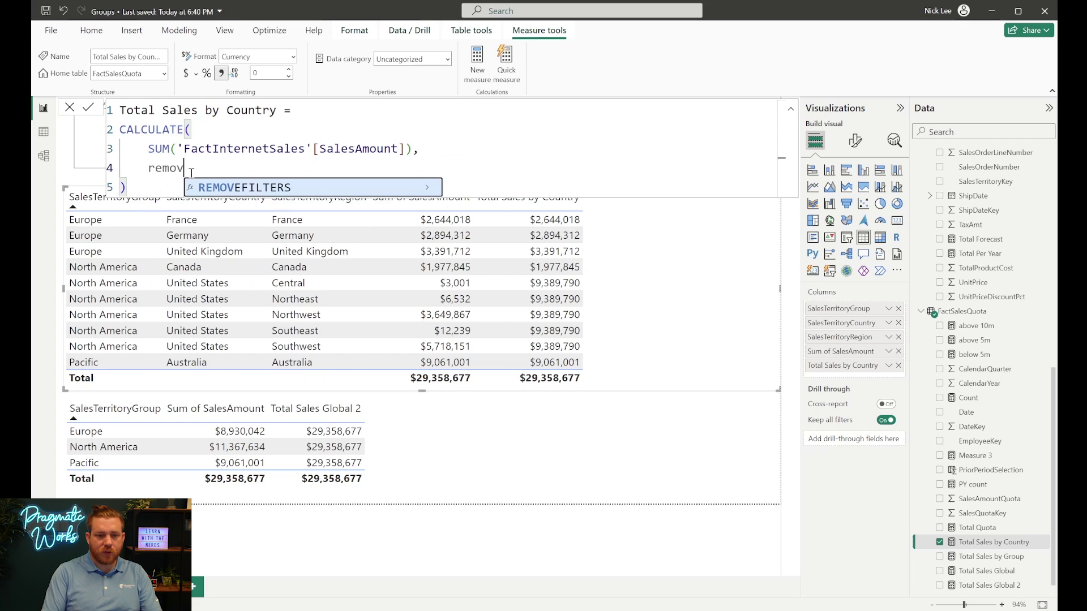
key(Tab)
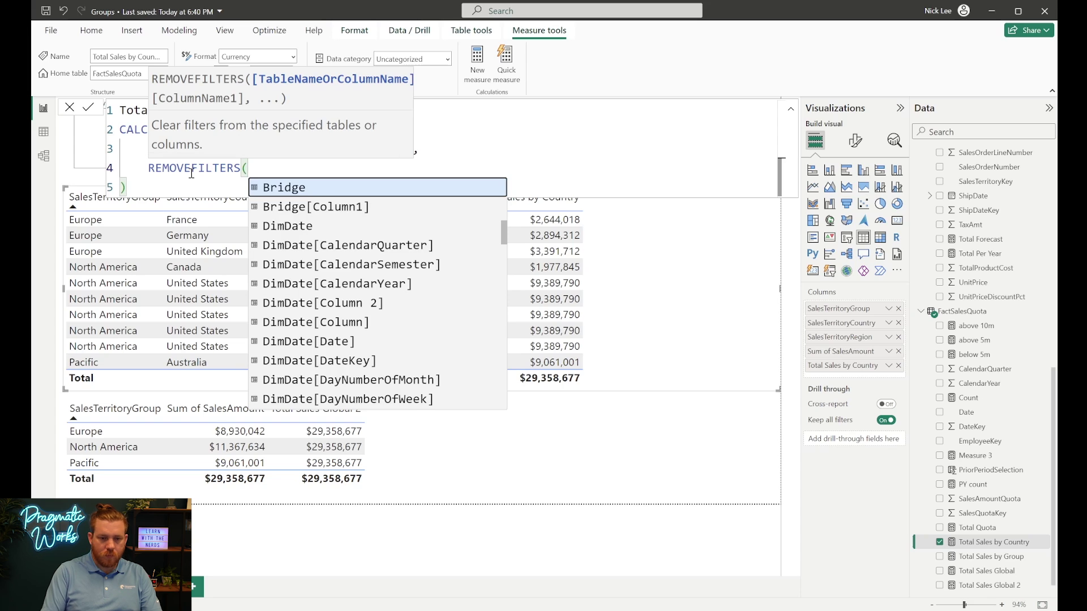
text(')
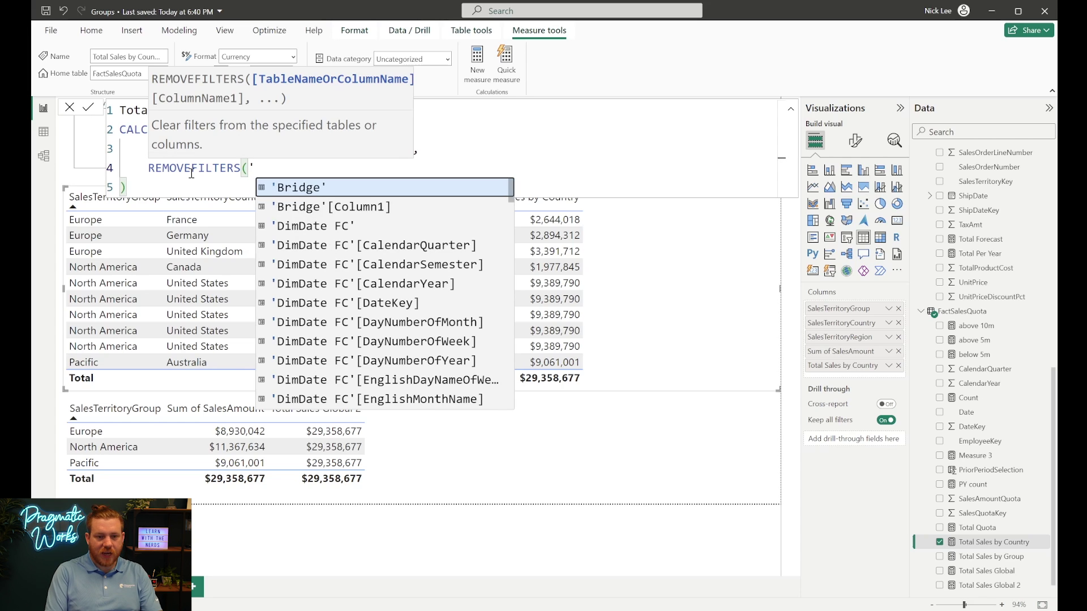
text(region)
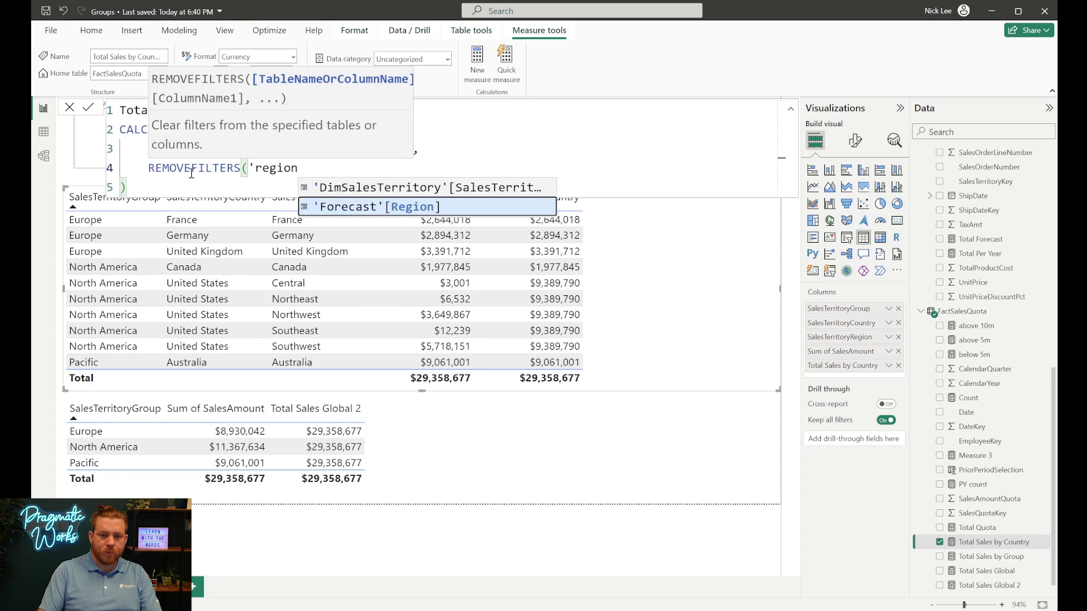
key(Tab)
text())
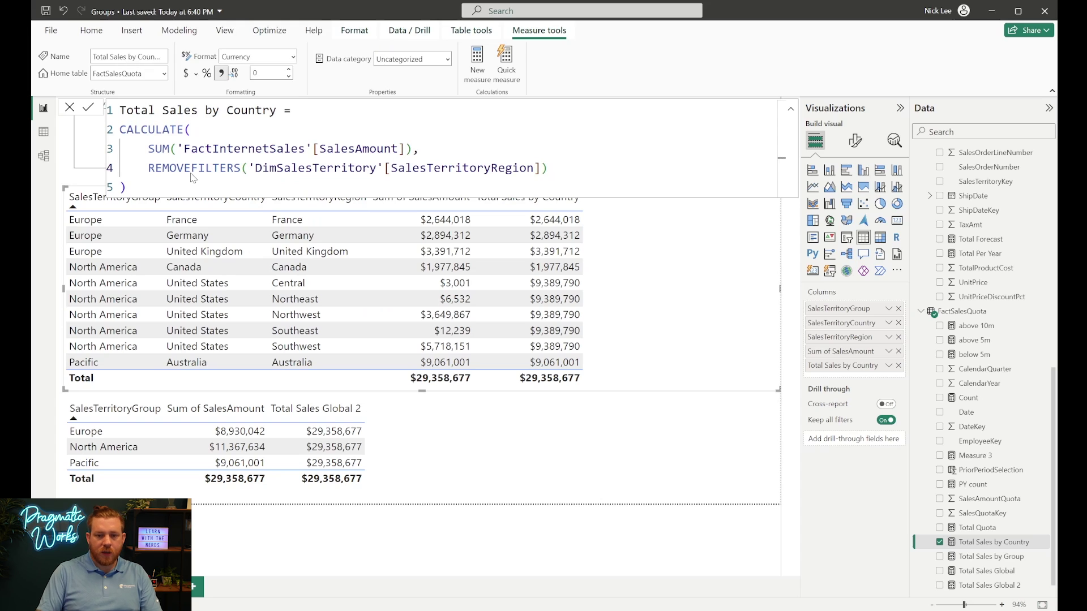
key(Return)
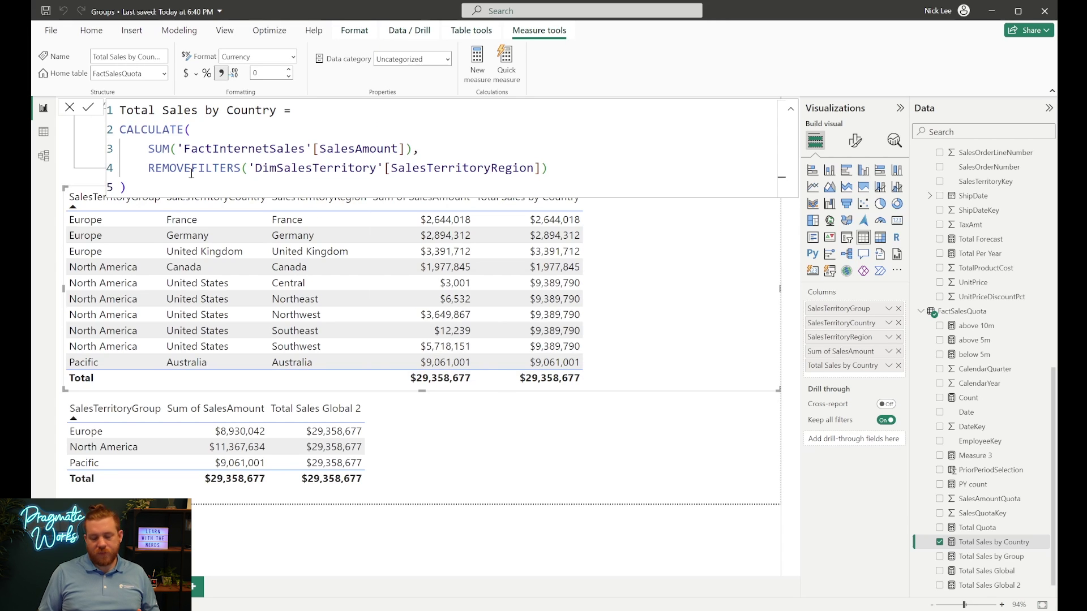